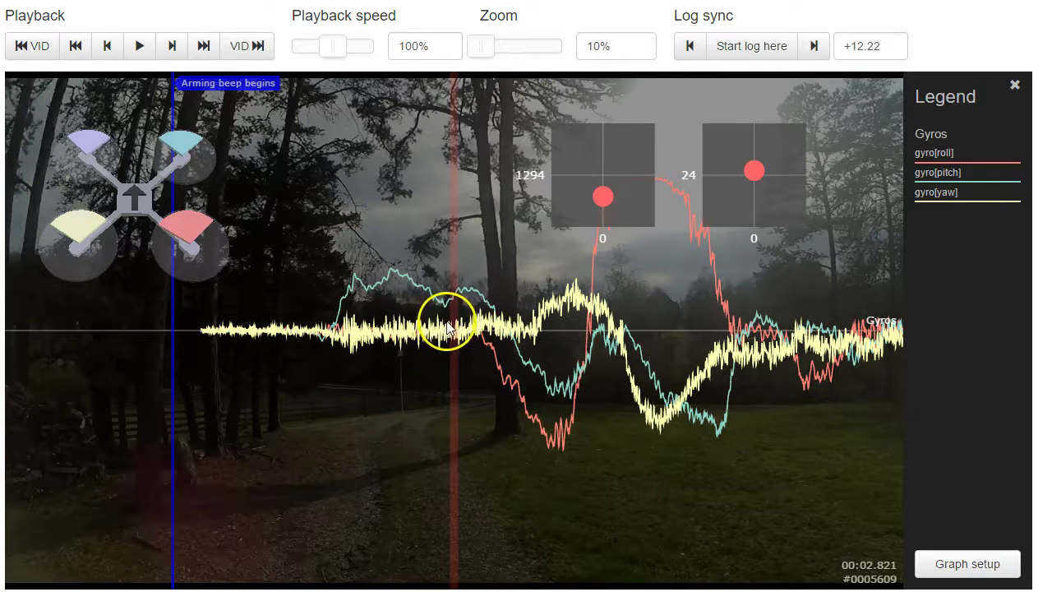
Replace the gyro fields with the Gyro + PID yaw preset graph and save it.
left_click(958, 565)
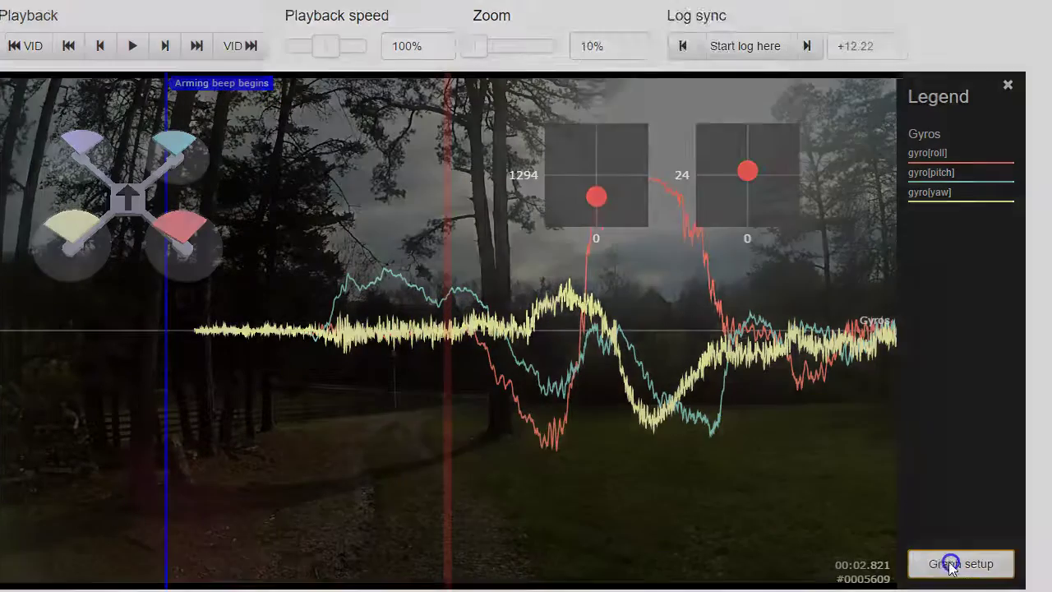
left_click(521, 80)
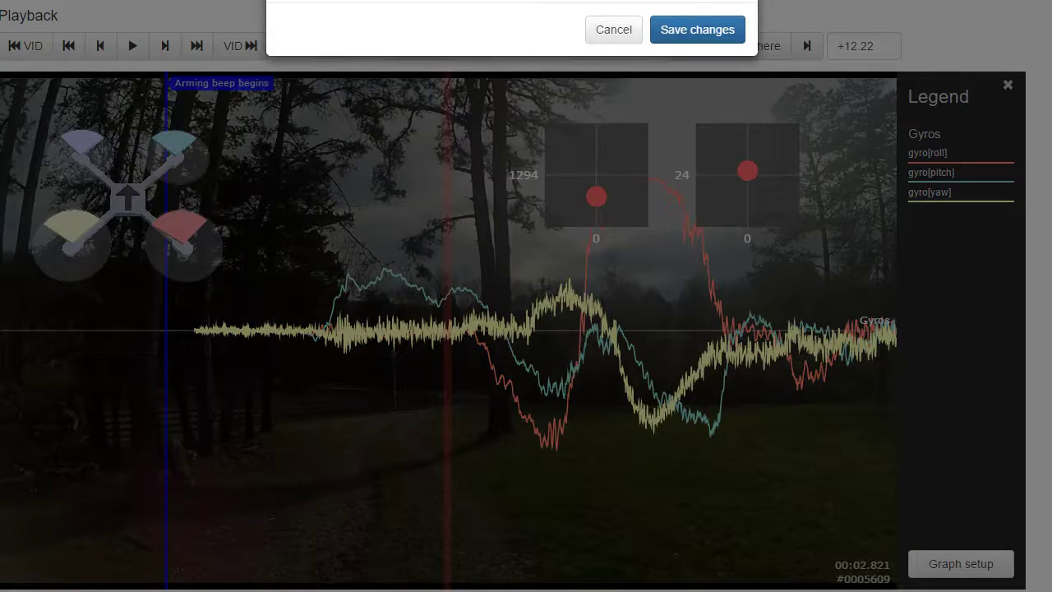
left_click(325, 9)
left_click(319, 145)
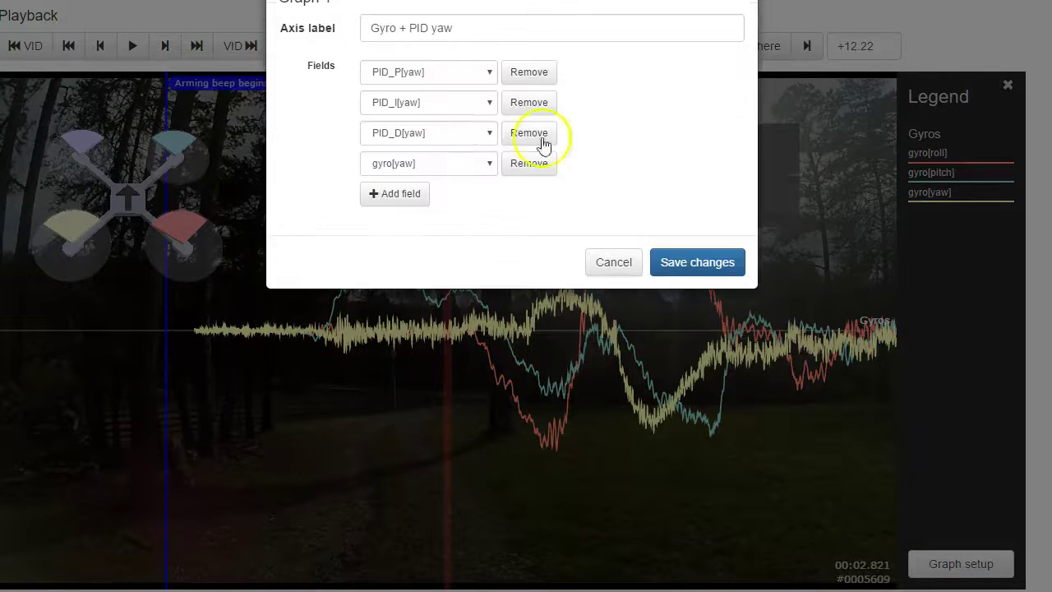
left_click(705, 262)
Set the graph zoom to 100% and move the log slightly forward.
left_click_drag(475, 48, 521, 46)
left_click(609, 395)
left_click(552, 375)
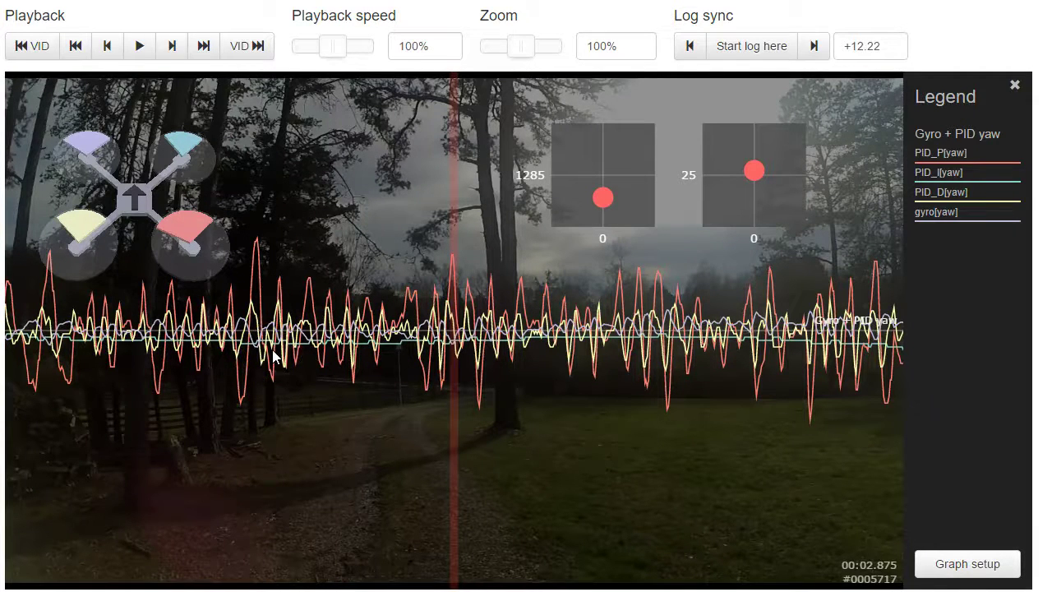
left_click(252, 307)
left_click_drag(669, 323, 527, 383)
left_click(350, 300)
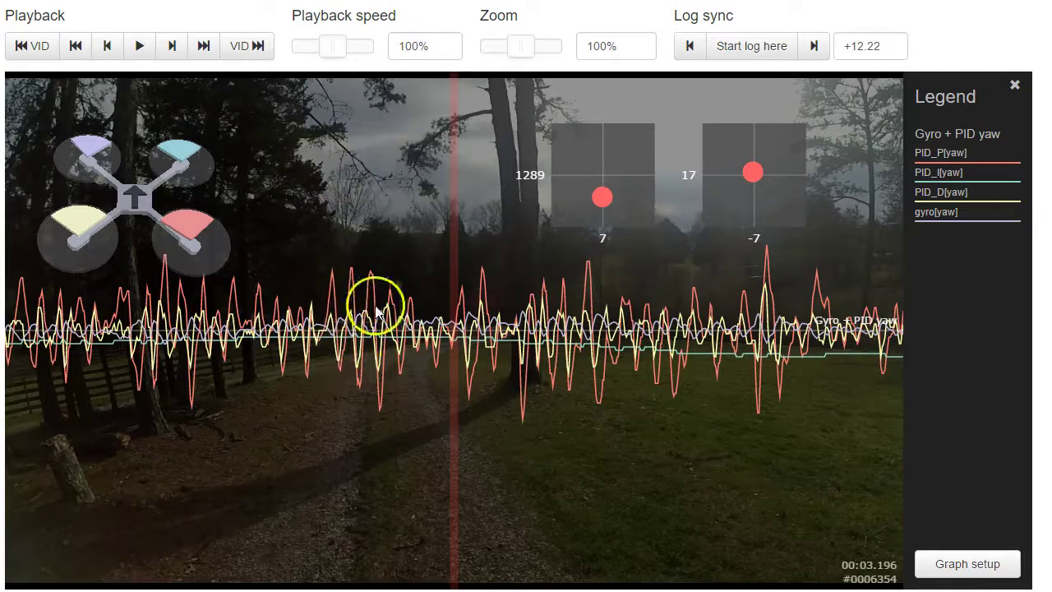
left_click_drag(375, 311, 568, 420)
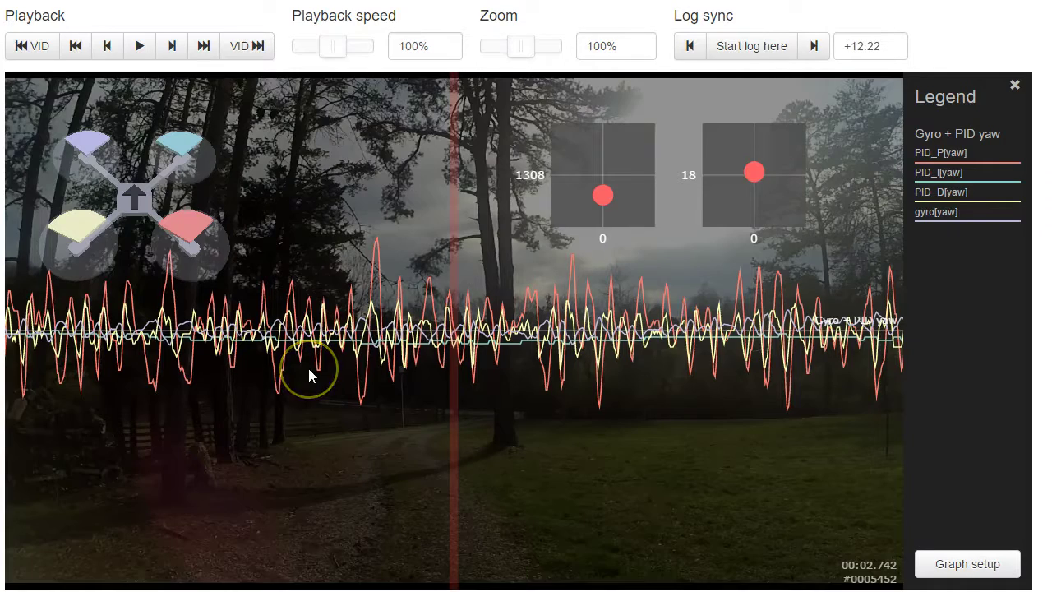
Change Cleanflight's YAW Proportional gain from 7.0 to 5.0, then go back to Blackbox Explorer.
key("alt+Tab")
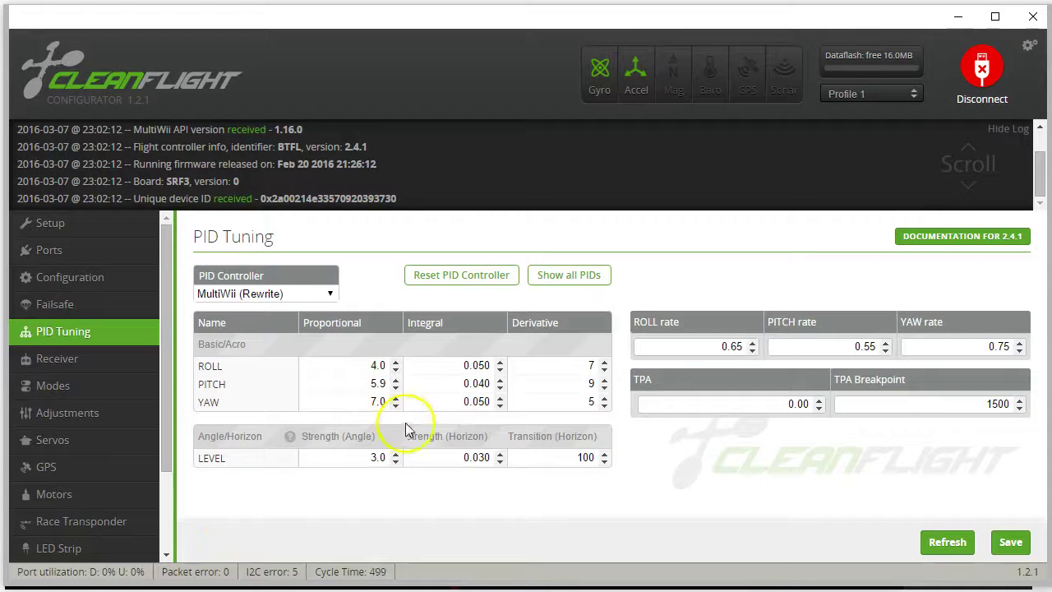
left_click_drag(367, 402, 454, 405)
left_click(337, 399)
key("alt+Tab")
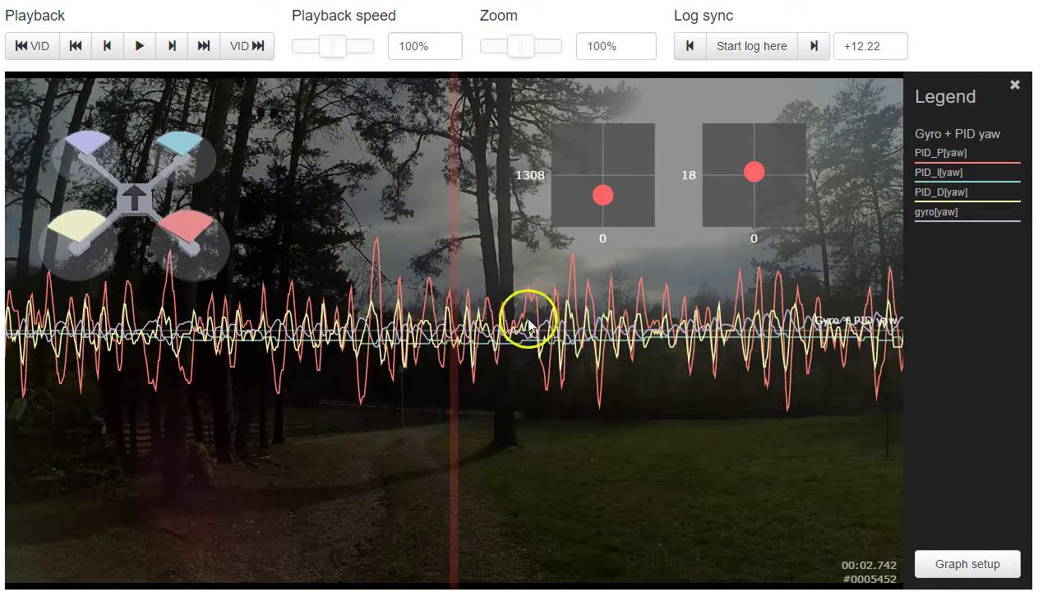
Play the log, then scrub the yaw traces back and forth to about 00:08.926.
left_click(521, 348)
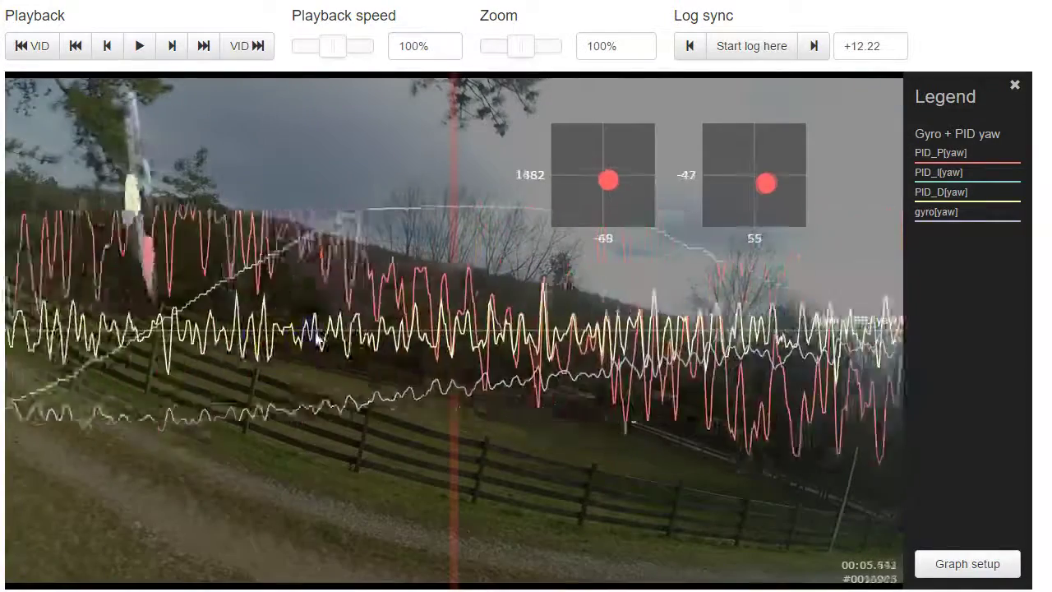
left_click(44, 336)
left_click_drag(44, 335, 306, 349)
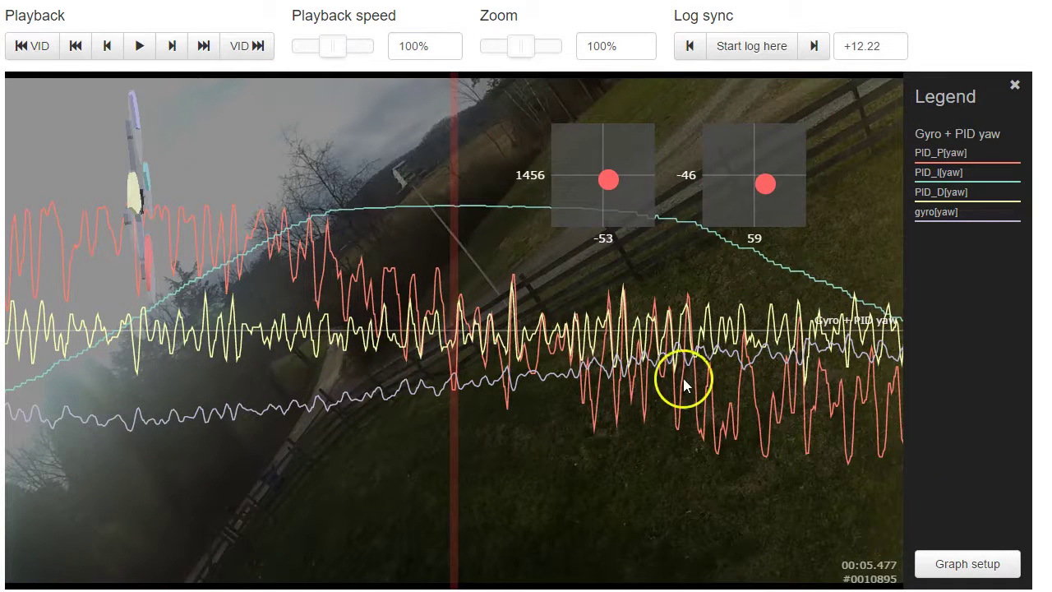
left_click_drag(679, 384, 135, 195)
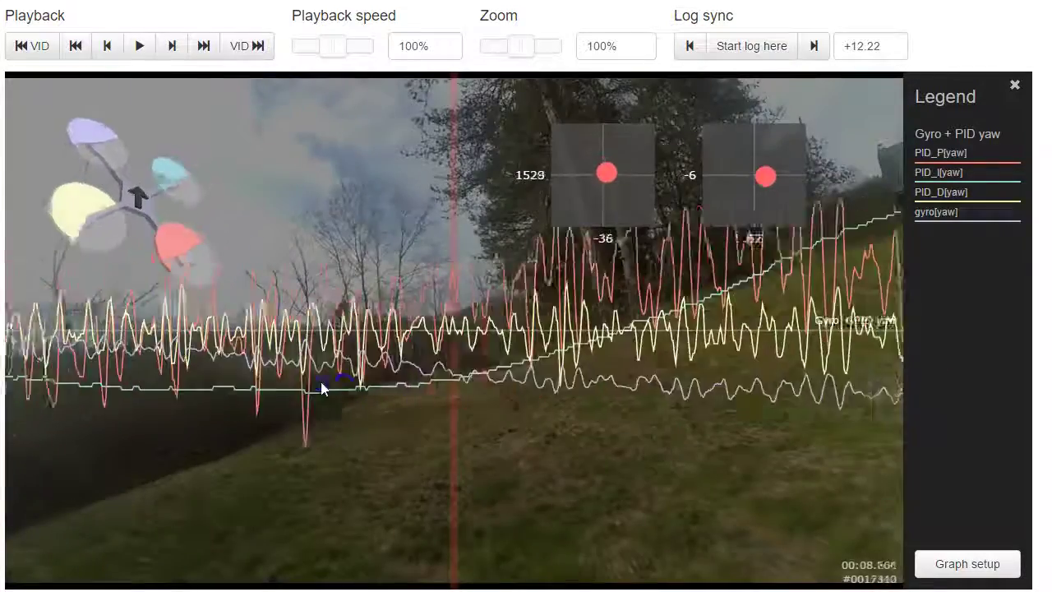
left_click_drag(222, 387, 208, 383)
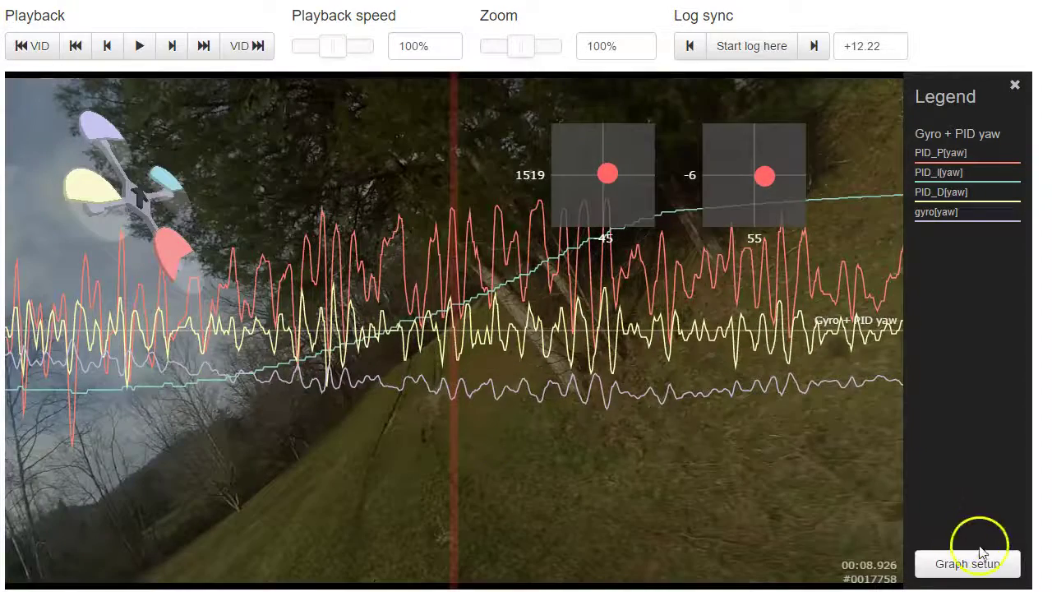
Replace the yaw fields with the Gyro + PID roll preset graph and save it.
left_click(978, 563)
left_click(543, 73)
left_click(542, 73)
left_click(542, 73)
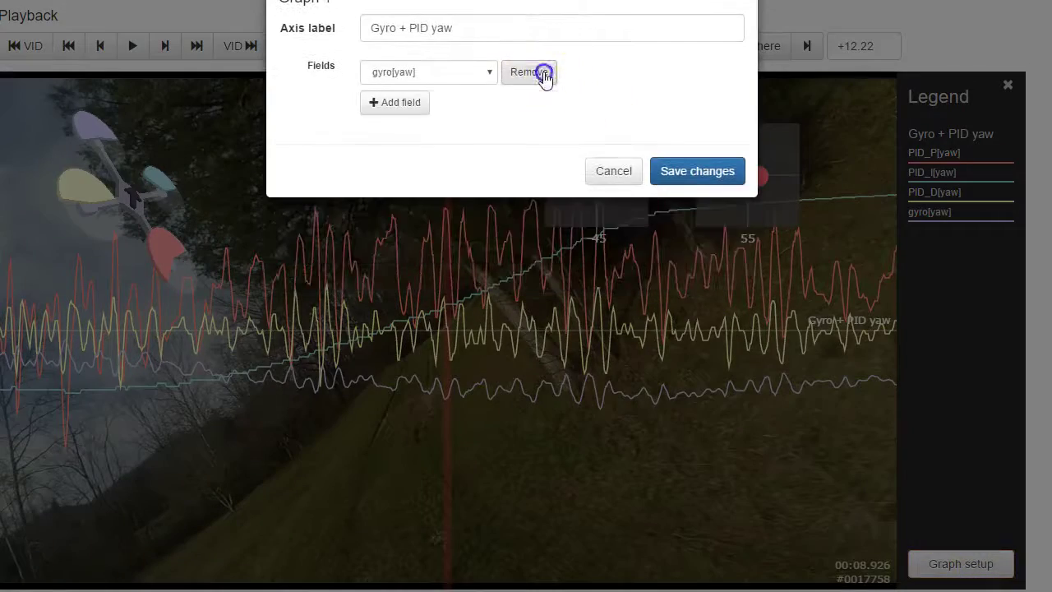
left_click(542, 73)
left_click(308, 37)
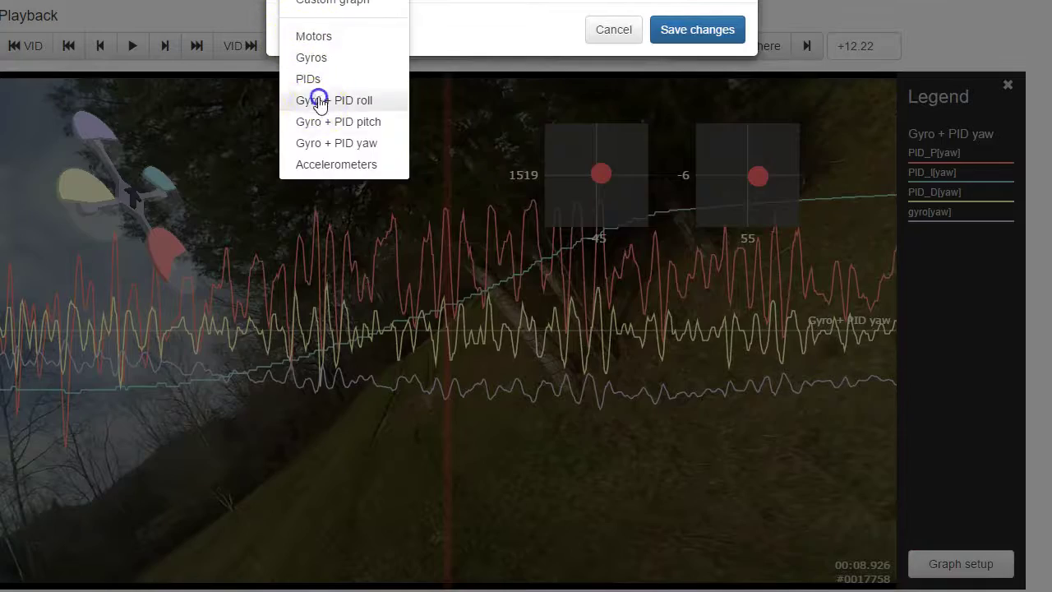
left_click(303, 102)
left_click(715, 270)
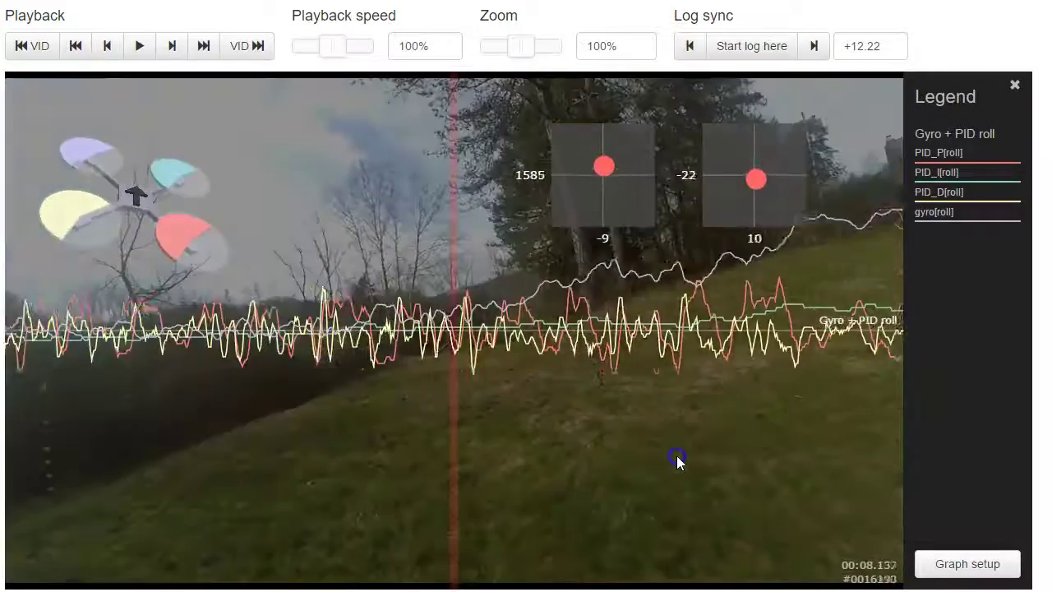
Seek the log to around 00:48.665, then briefly play and pause.
left_click_drag(676, 455, 685, 488)
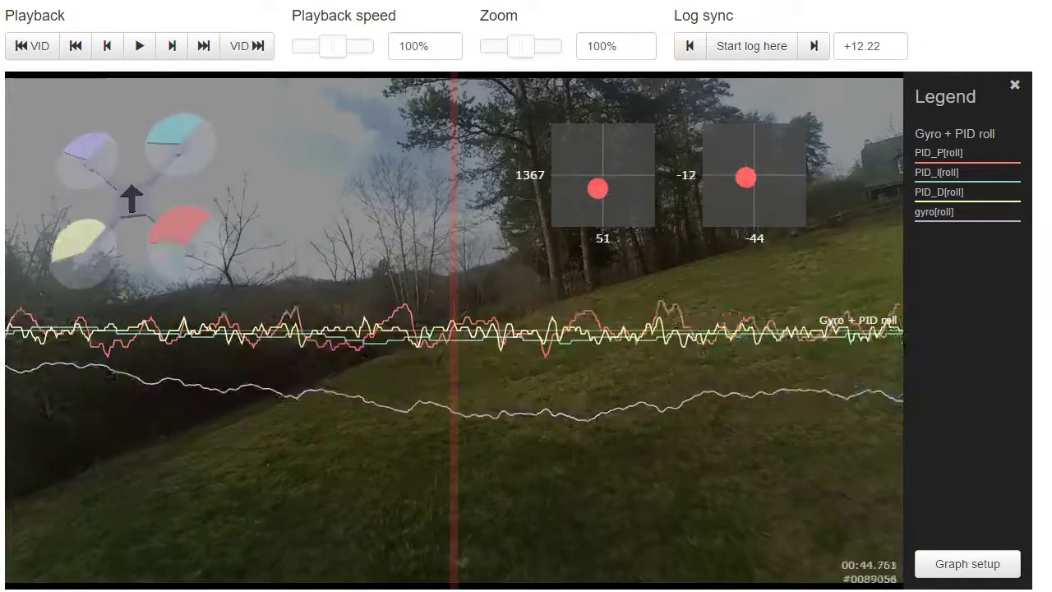
left_click(679, 514)
left_click(247, 473)
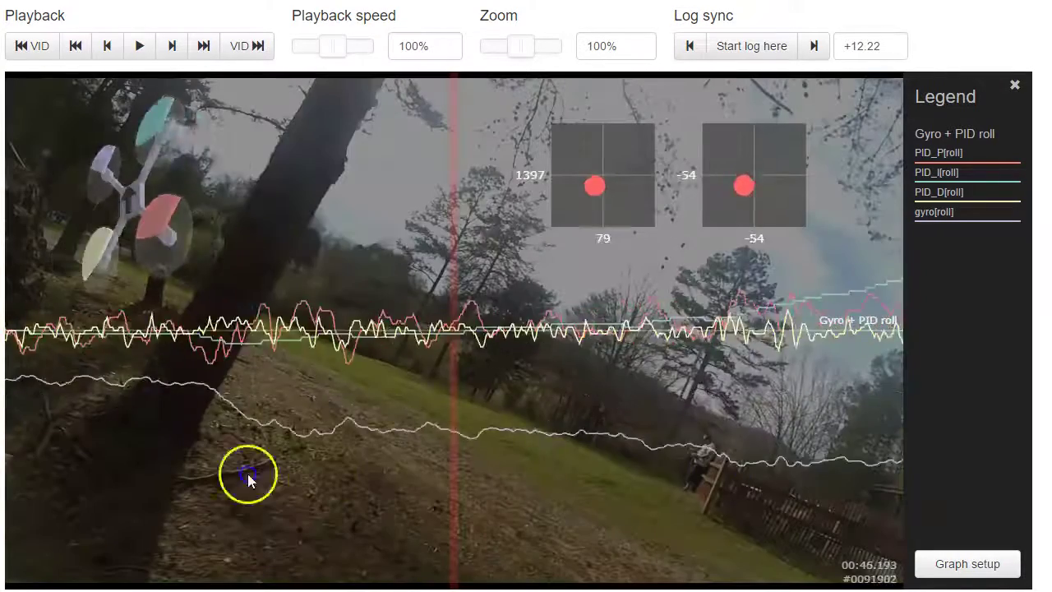
left_click(623, 480)
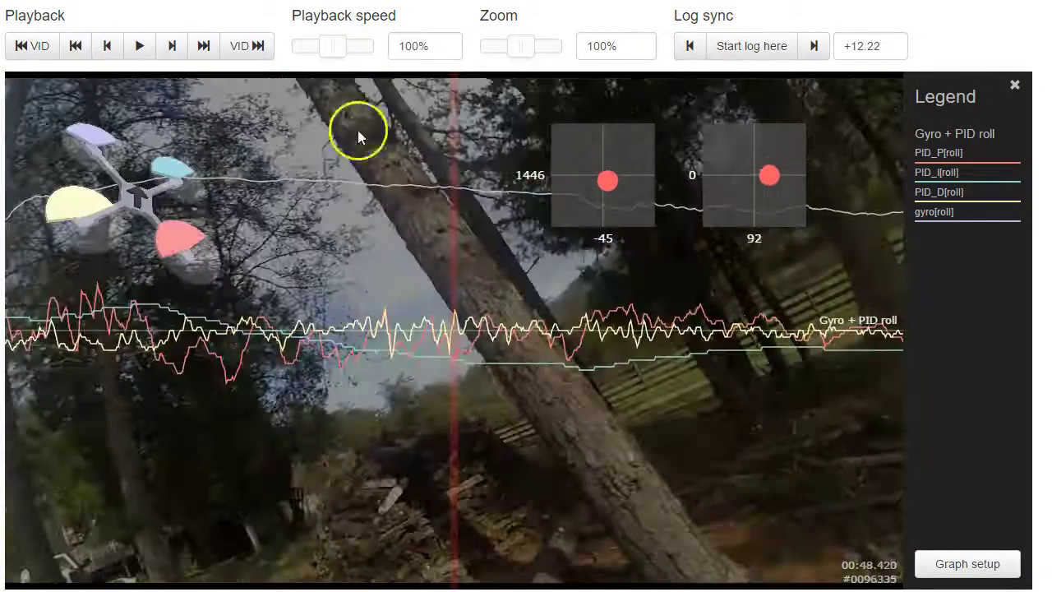
left_click(140, 47)
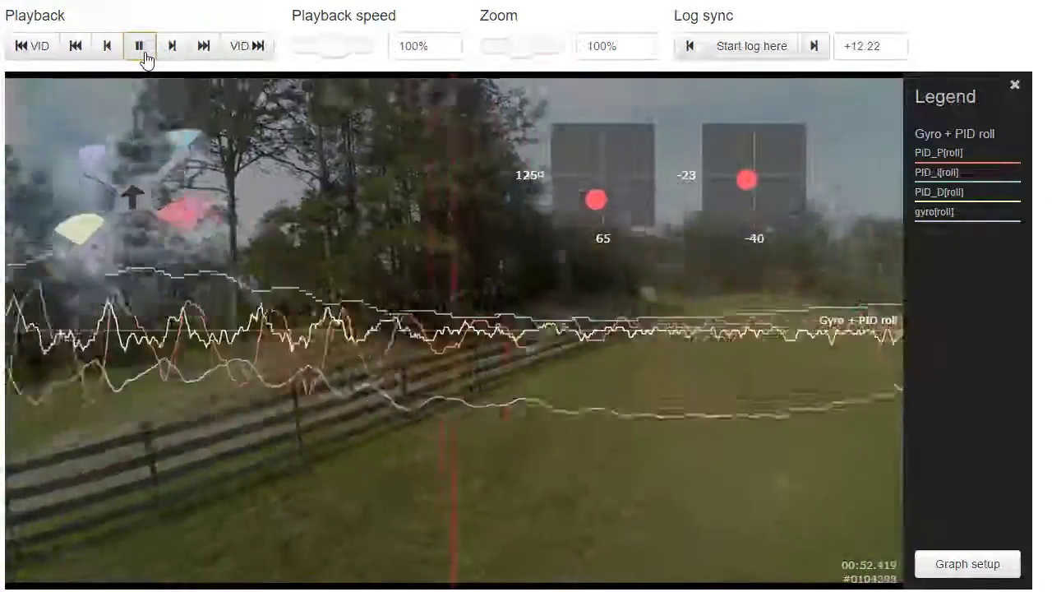
left_click(141, 56)
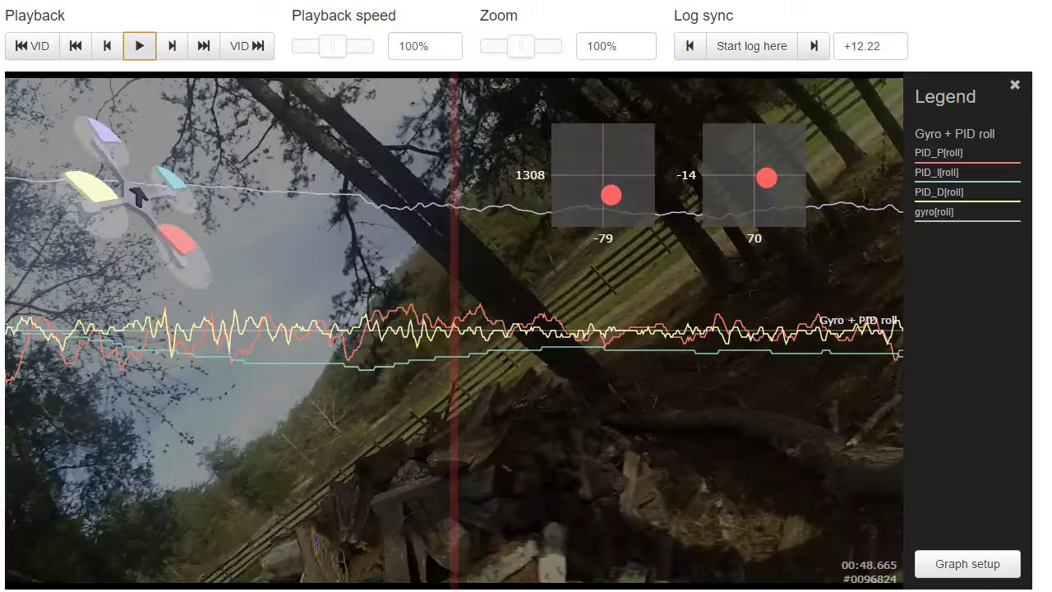
Scrub the roll traces through 00:49.2, 00:49.6 and 00:50.2 to about 00:50.6.
left_click_drag(685, 504, 288, 493)
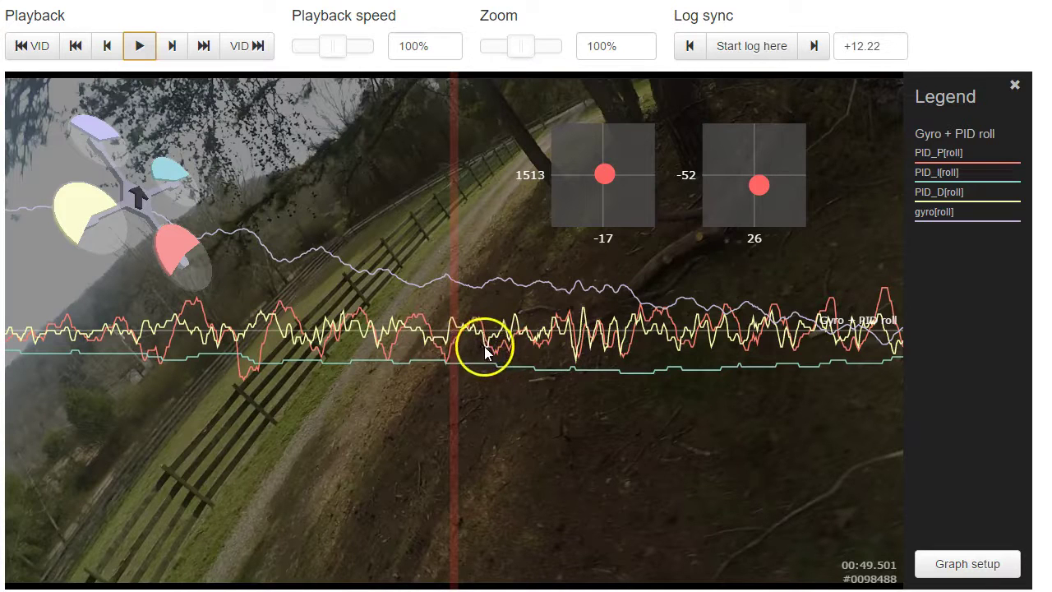
left_click_drag(651, 405, 610, 400)
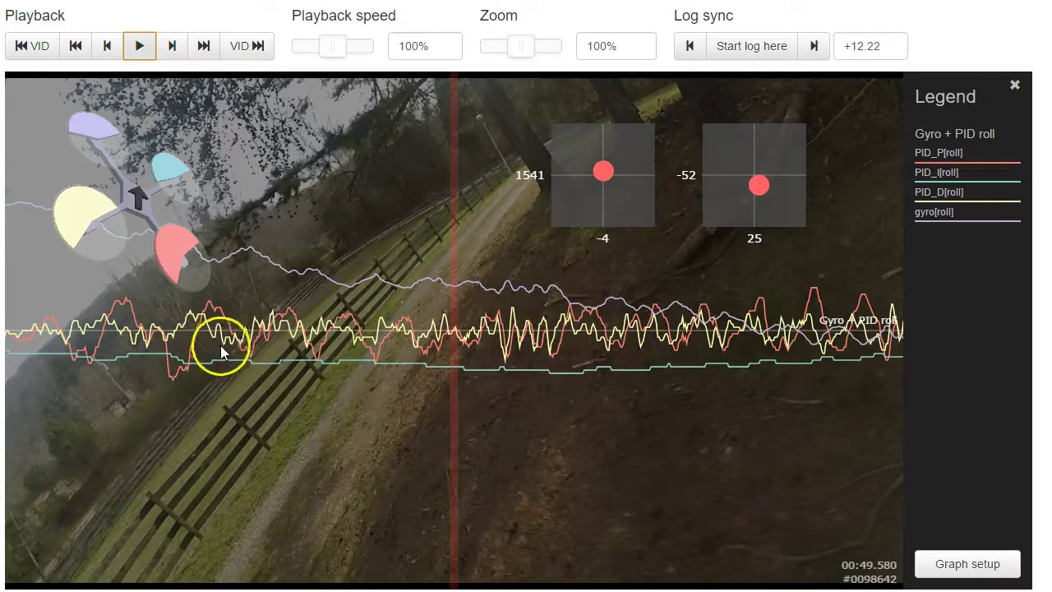
left_click_drag(526, 414, 736, 423)
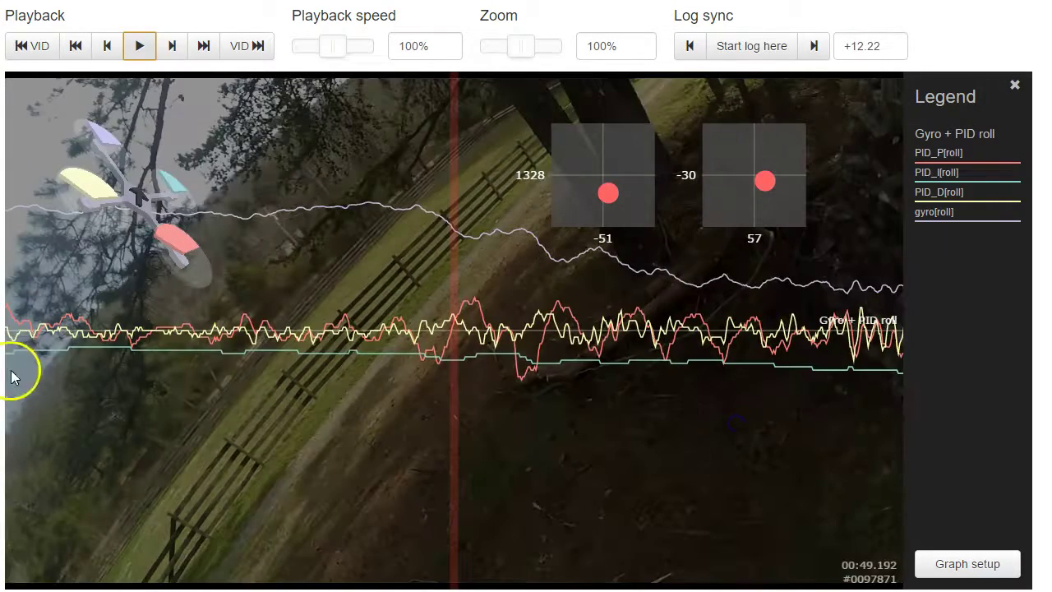
left_click_drag(480, 376, 408, 392)
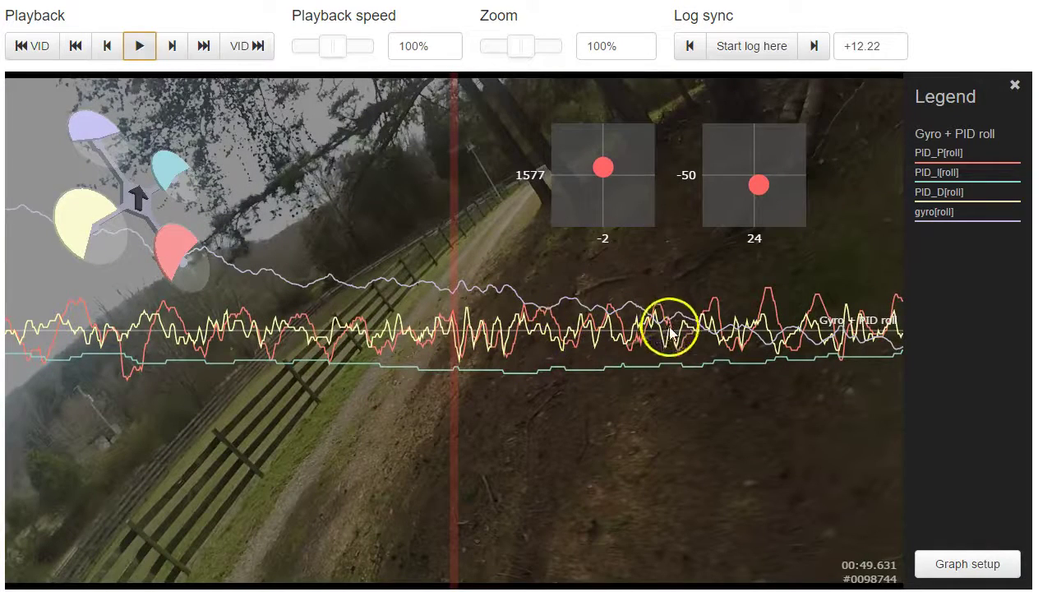
mouse_move(677, 327)
left_mouse_down()
mouse_move(680, 335)
mouse_move(630, 329)
mouse_move(491, 345)
left_mouse_up()
mouse_move(540, 423)
left_mouse_down()
mouse_move(543, 436)
mouse_move(465, 443)
left_mouse_up()
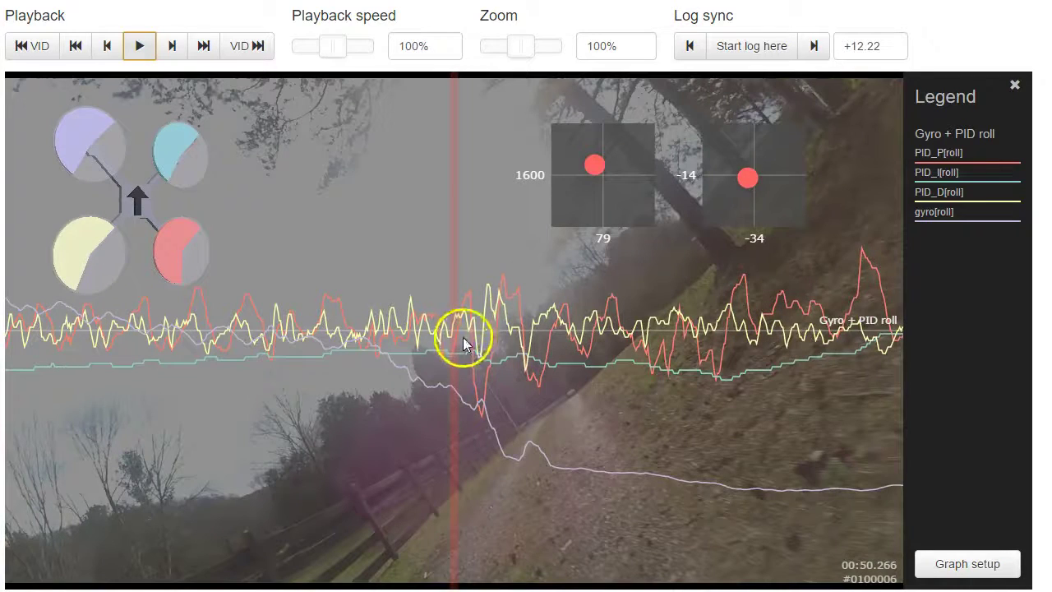
mouse_move(623, 458)
left_mouse_down()
mouse_move(469, 436)
mouse_move(423, 444)
left_mouse_up()
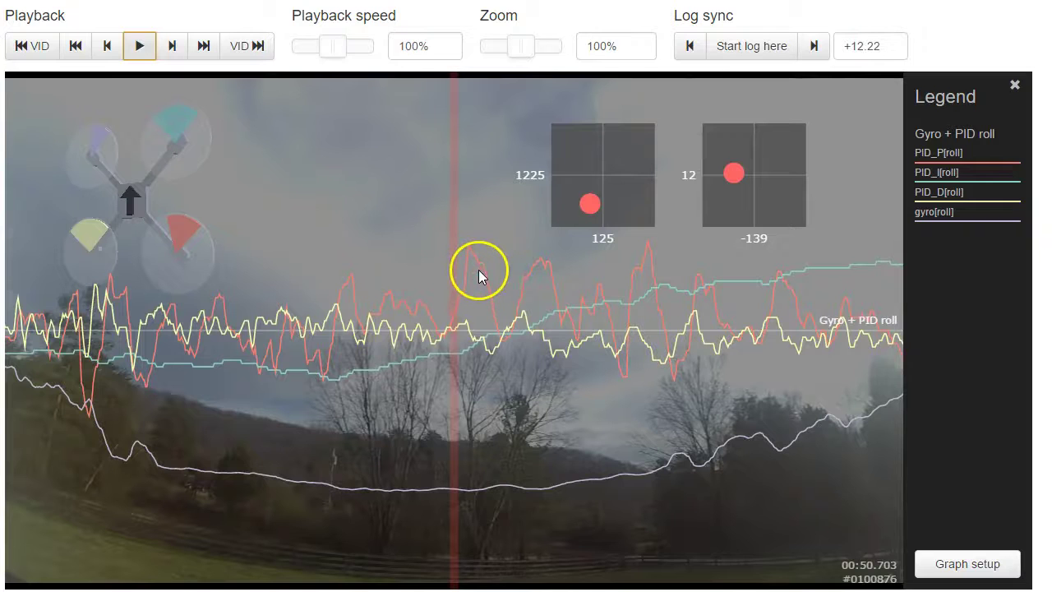
left_click_drag(695, 450, 742, 453)
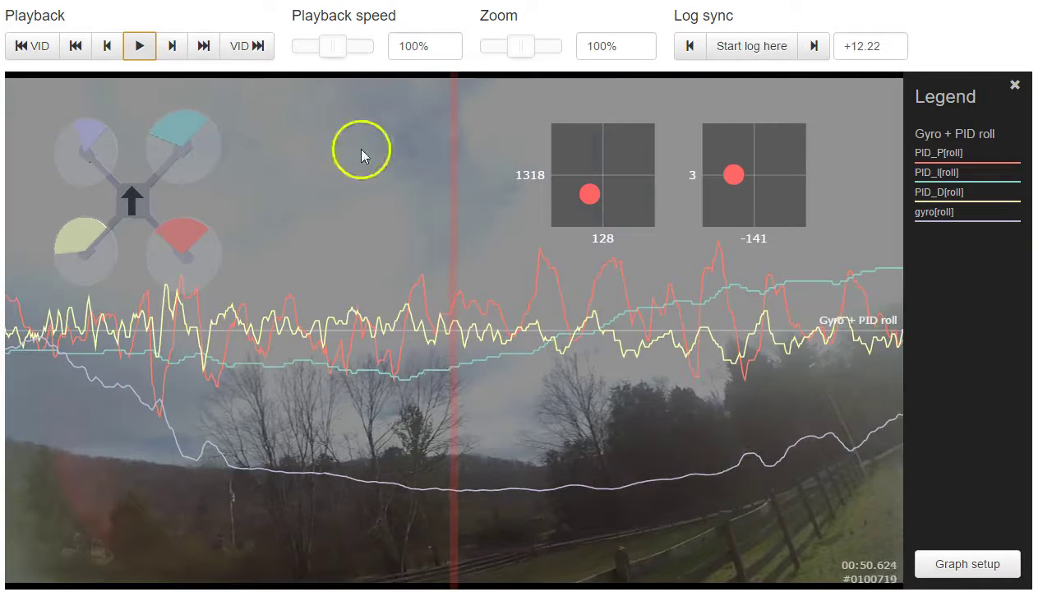
Slow playback to 50% and replay the roll traces, pausing at 00:51.371.
left_click_drag(332, 48, 313, 53)
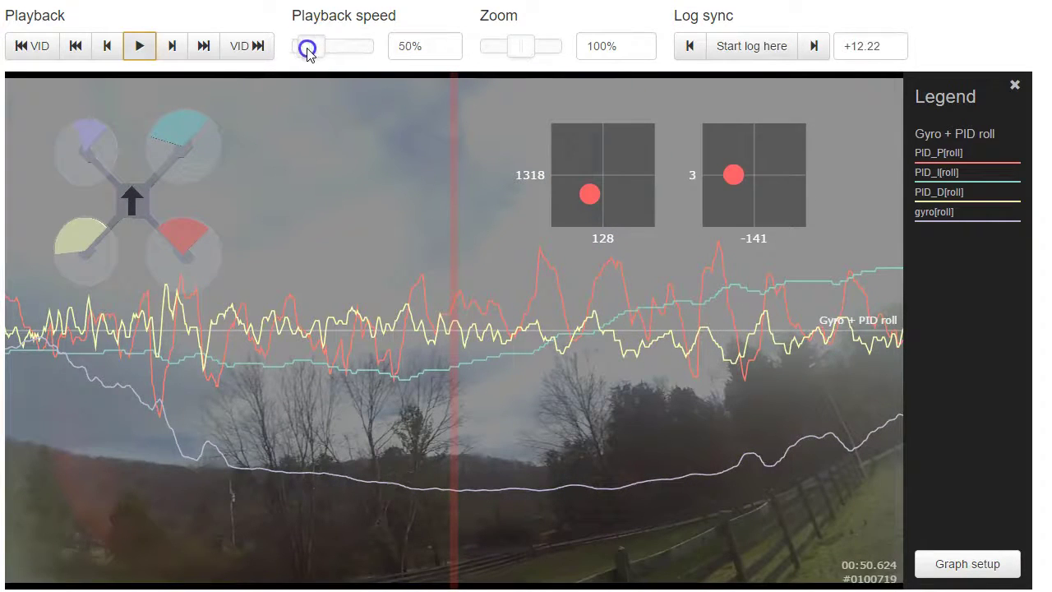
left_click(139, 46)
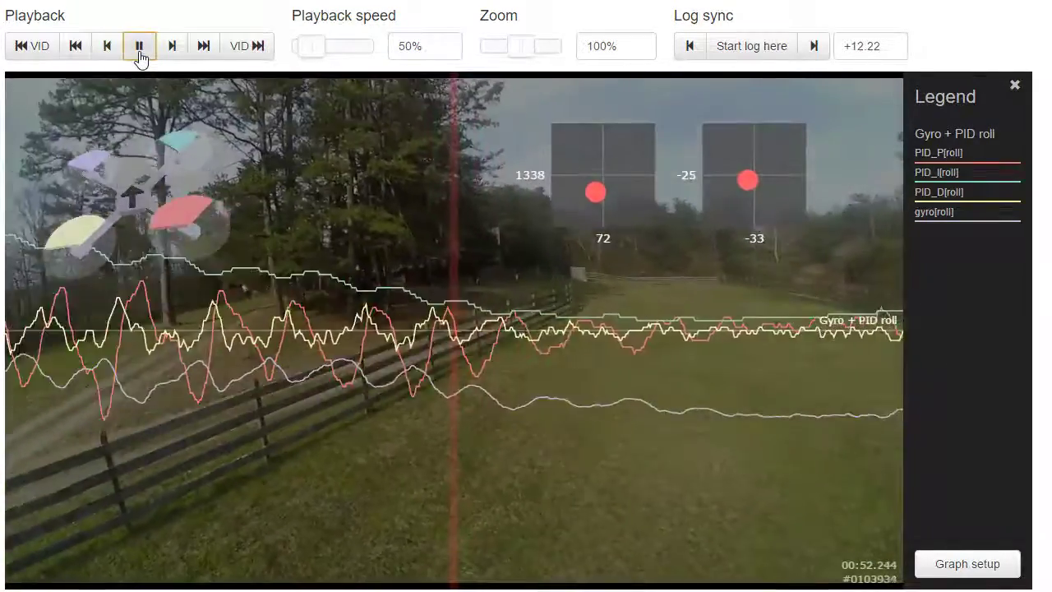
left_click(140, 46)
left_click_drag(392, 403, 381, 307)
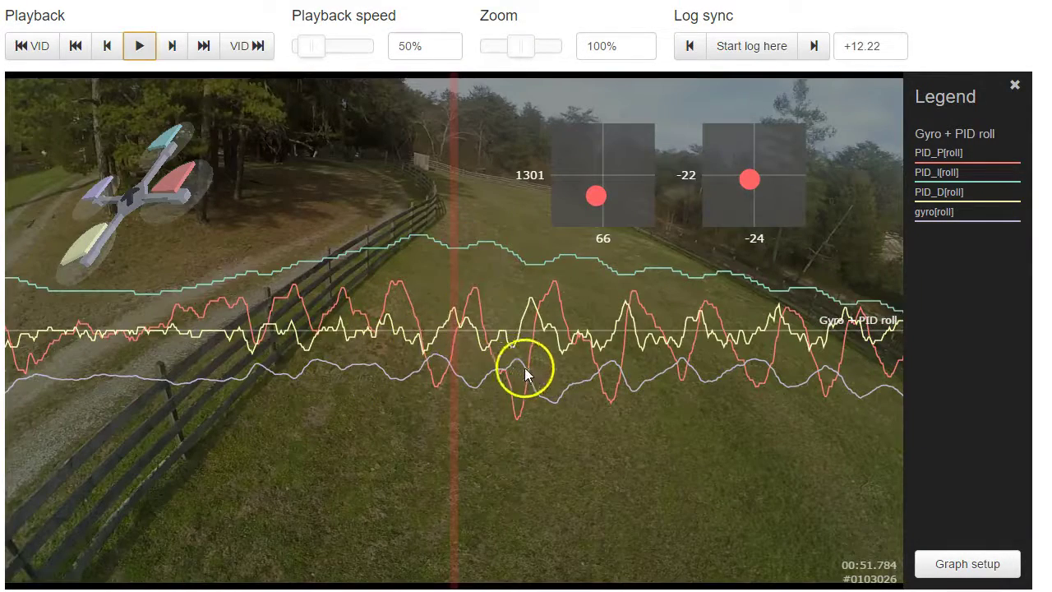
left_click_drag(535, 447, 934, 406)
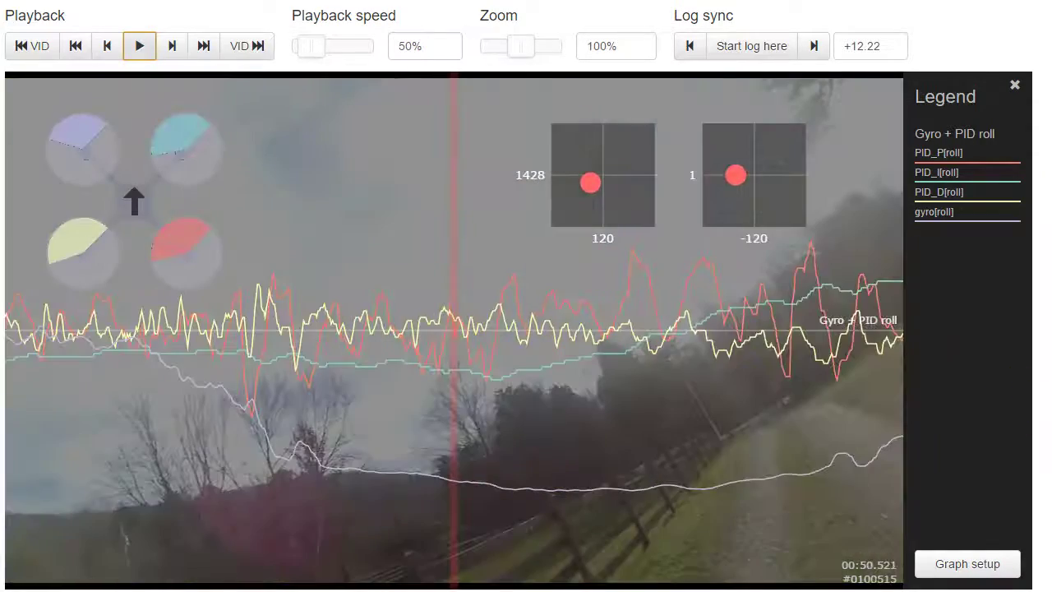
left_click(139, 46)
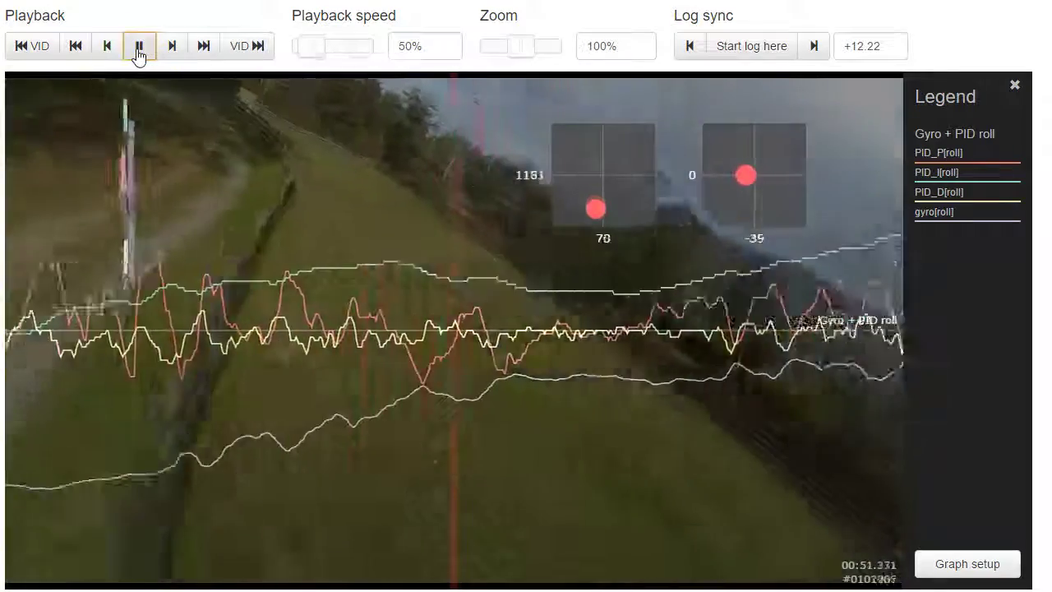
left_click(138, 46)
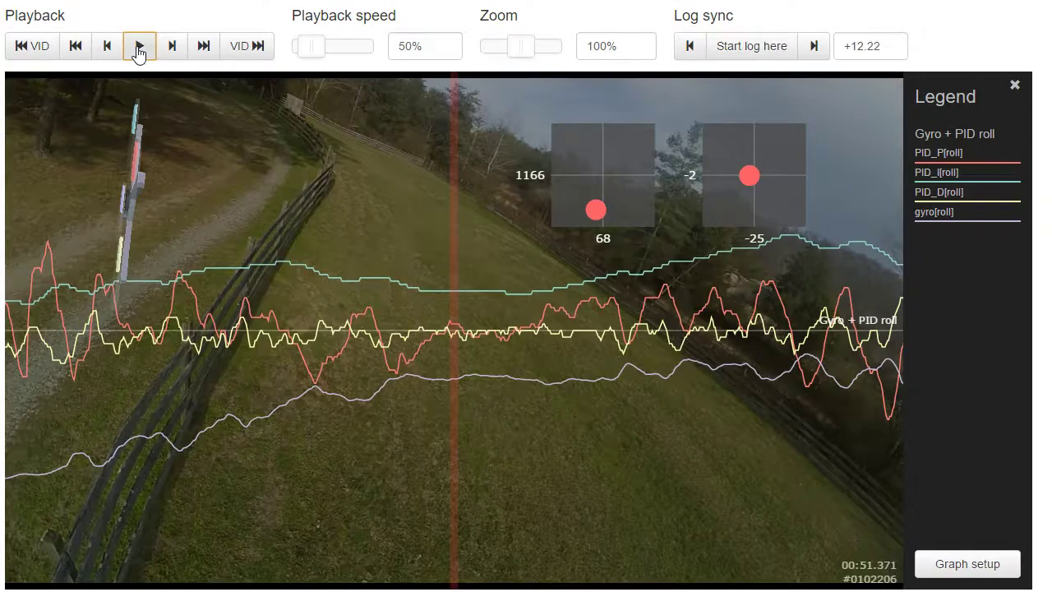
Replay to 00:52.531, then restore 100% playback speed and rewind to about 00:49.9.
left_click(138, 47)
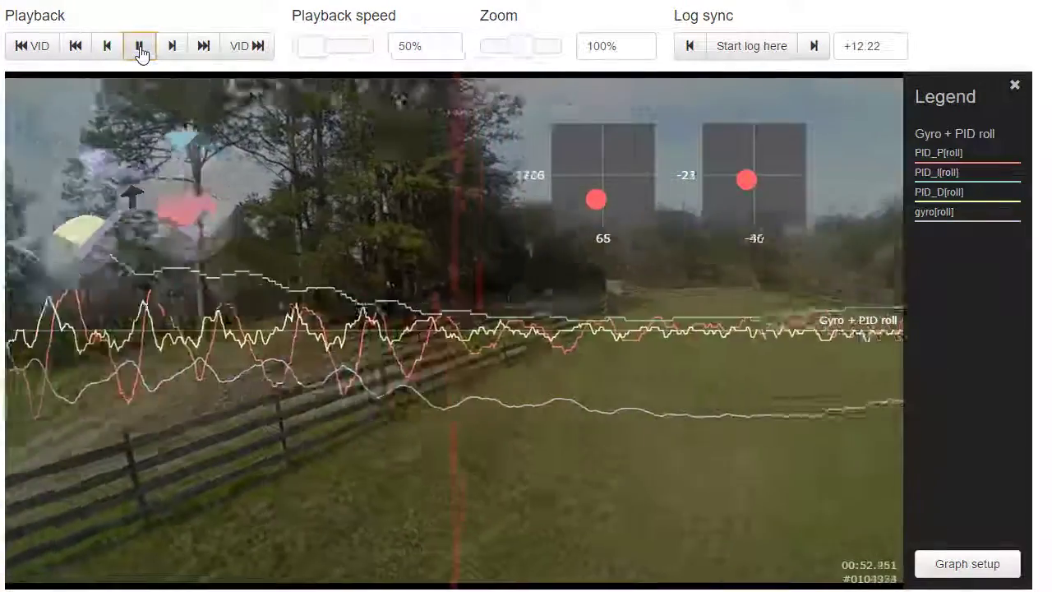
left_click(140, 48)
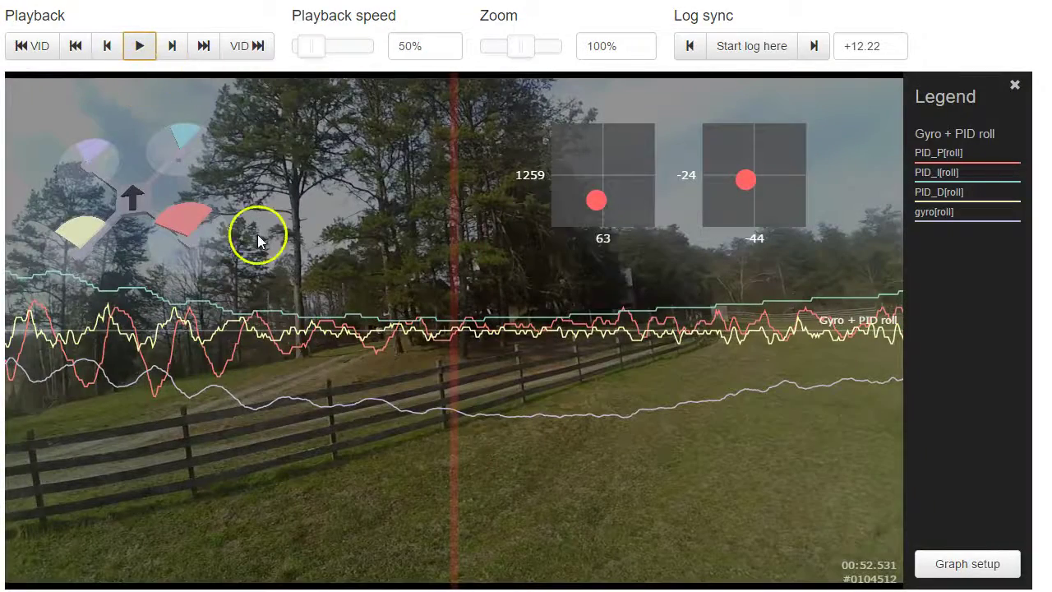
left_click_drag(337, 329, 505, 336)
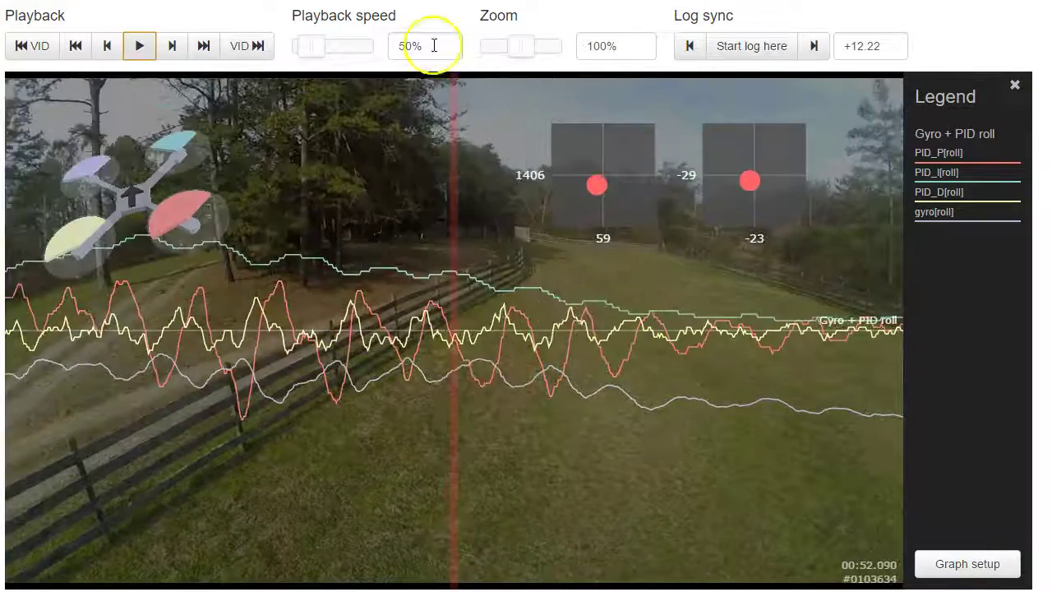
mouse_move(311, 46)
left_mouse_down()
mouse_move(334, 54)
mouse_move(325, 53)
left_mouse_up()
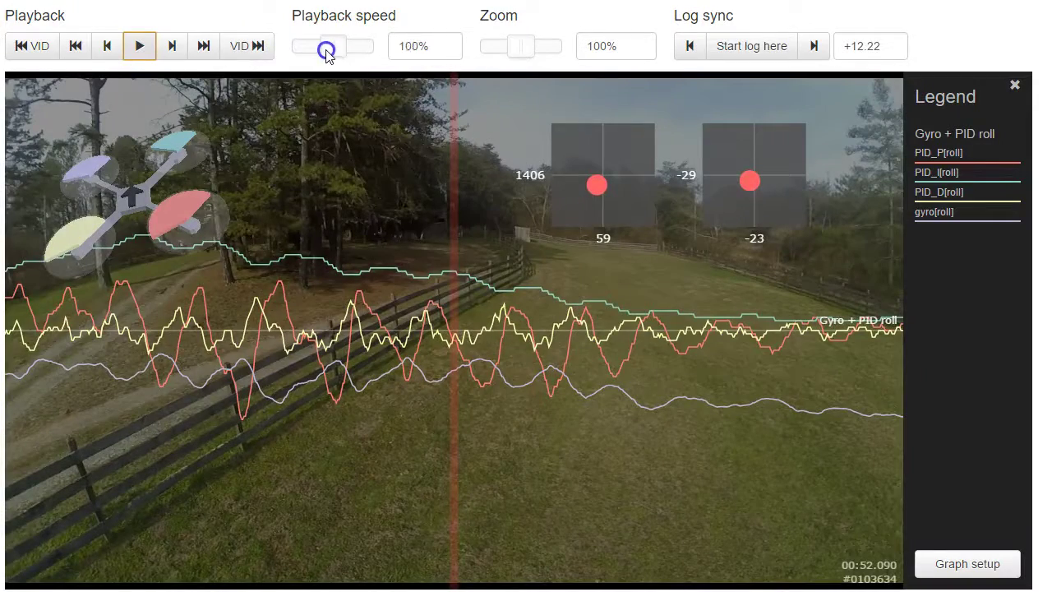
left_click_drag(427, 381, 1044, 329)
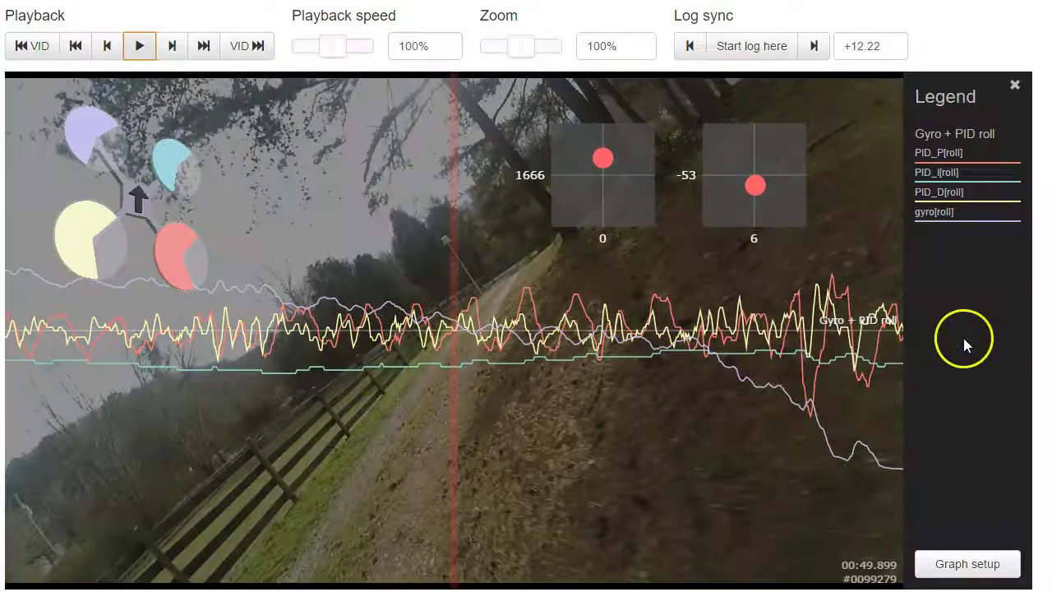
Play from 00:49.9, re-checking 00:51.56–00:52.58, and advance to about 00:55.3.
left_click(138, 48)
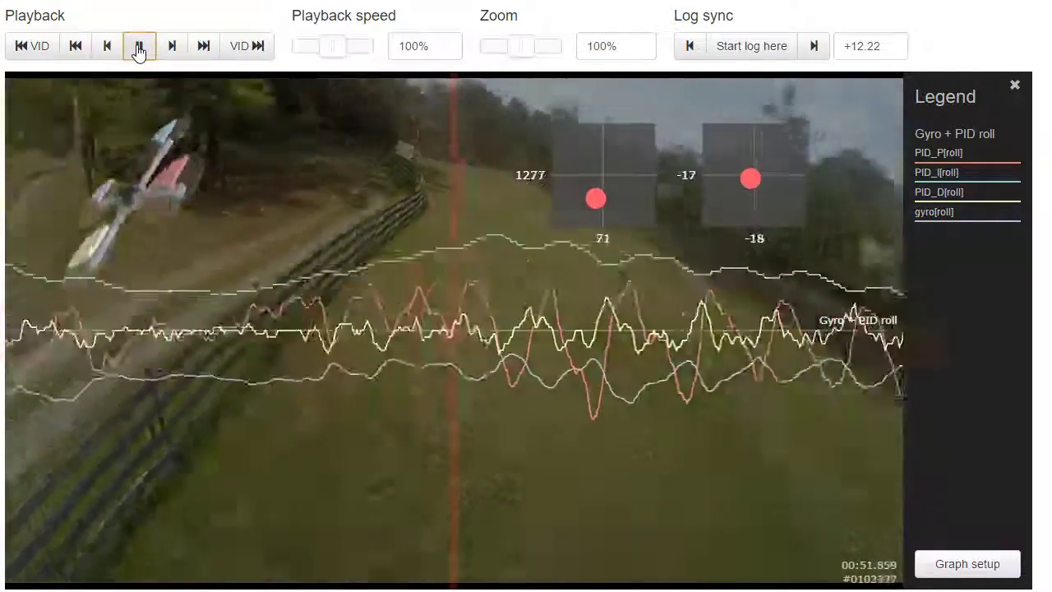
left_click(138, 47)
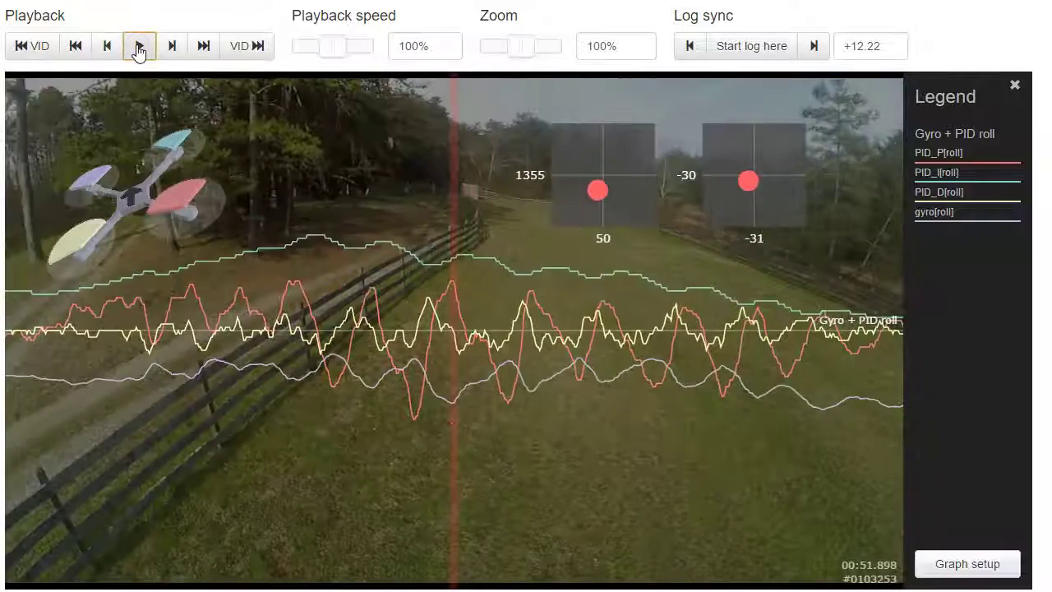
left_click_drag(316, 371, 448, 370)
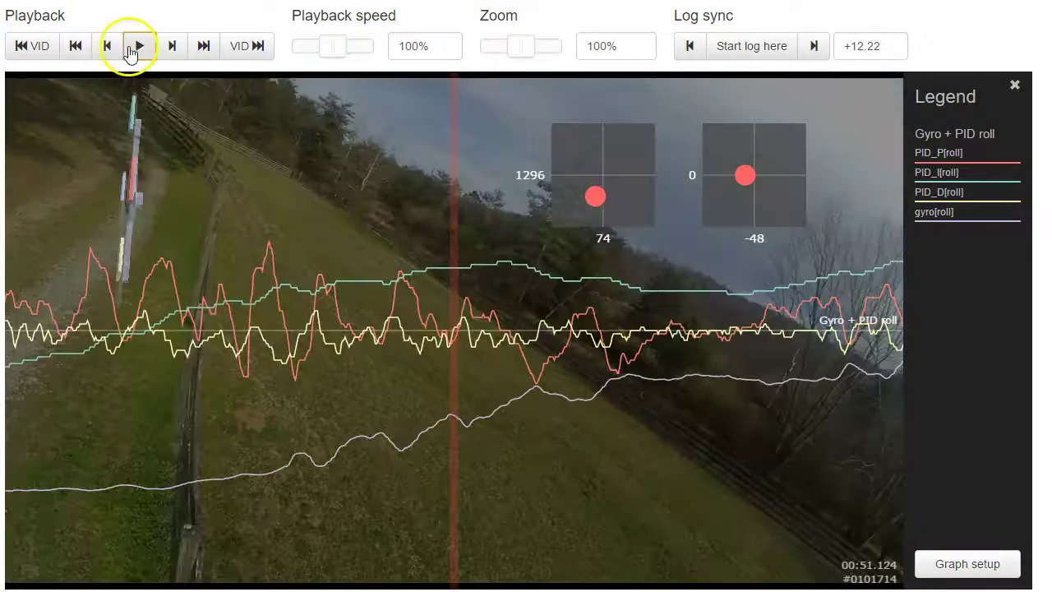
left_click(138, 46)
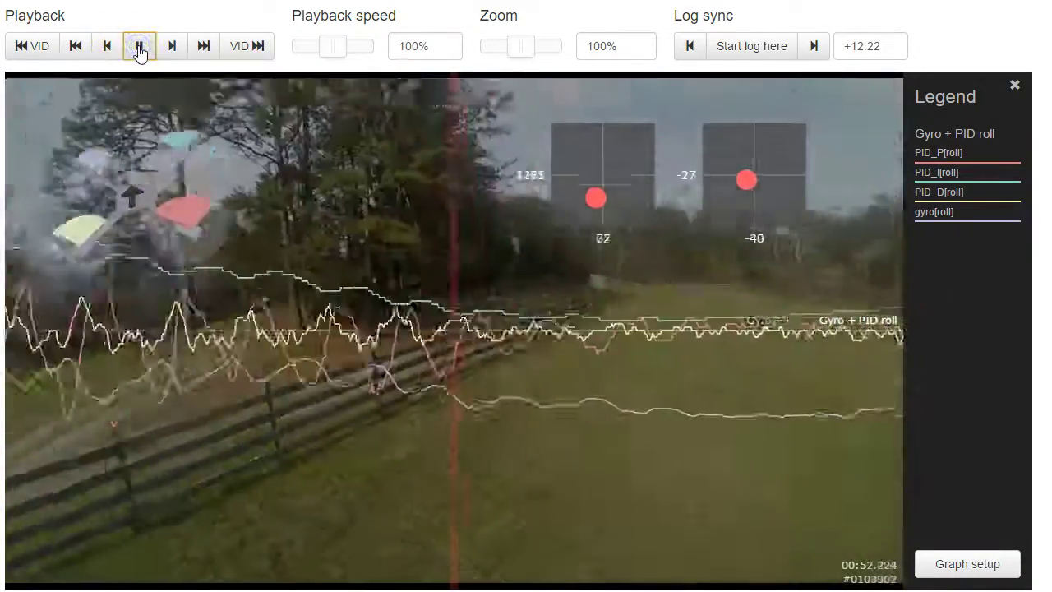
left_click(139, 47)
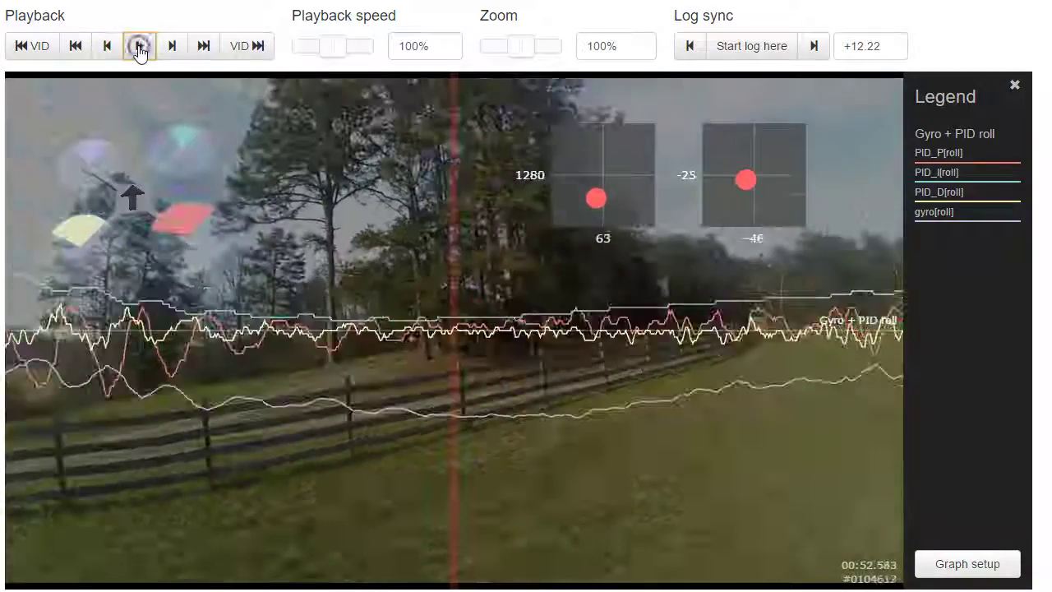
left_click_drag(192, 317, 485, 380)
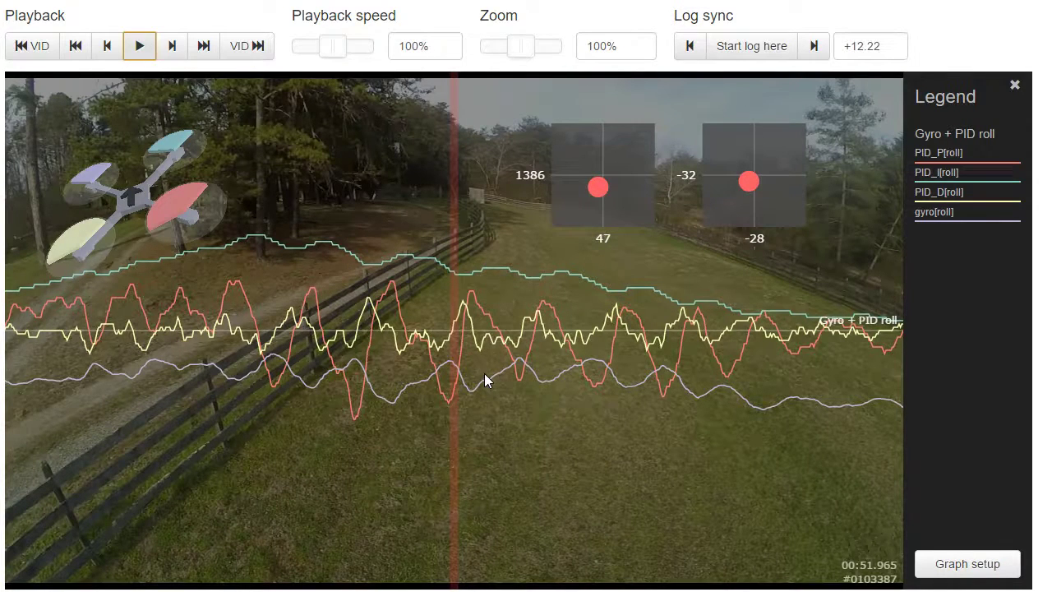
left_click_drag(543, 378, 19, 406)
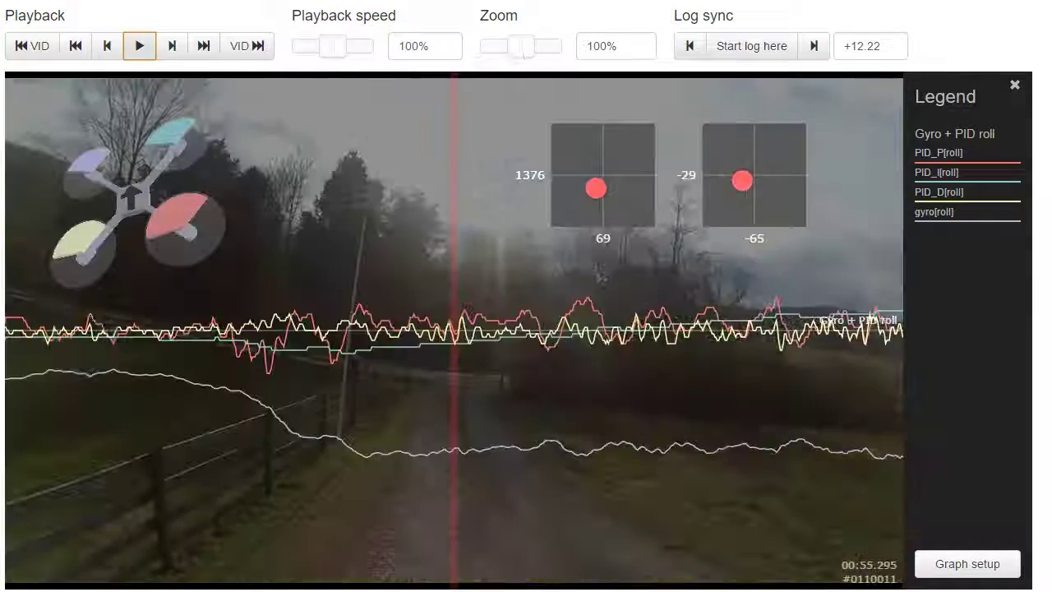
Rewind to 00:52.6 and play the roll traces through to 00:59.8.
left_click(696, 387)
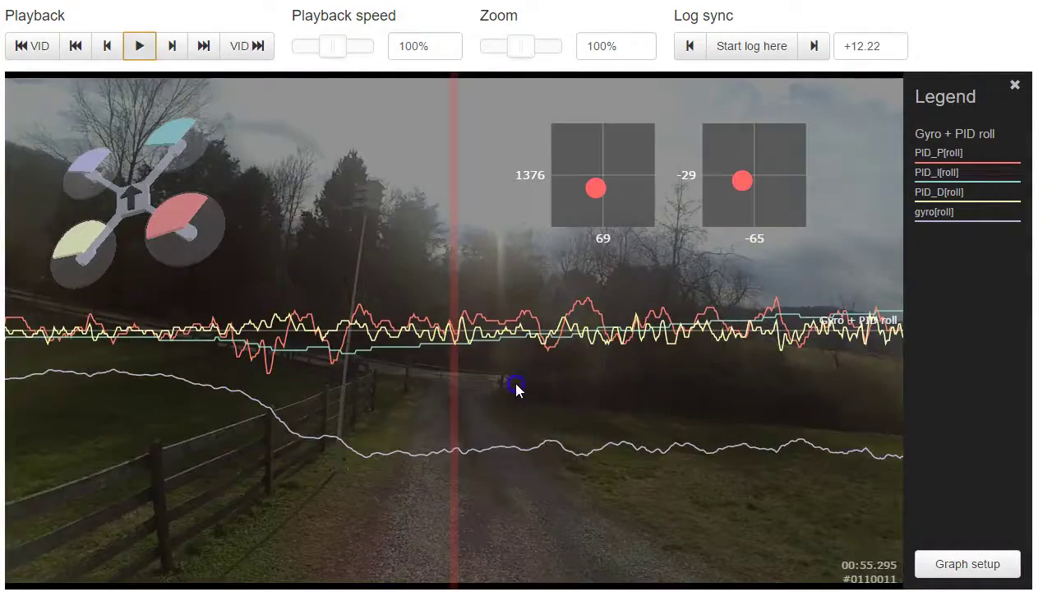
left_click_drag(517, 389, 945, 420)
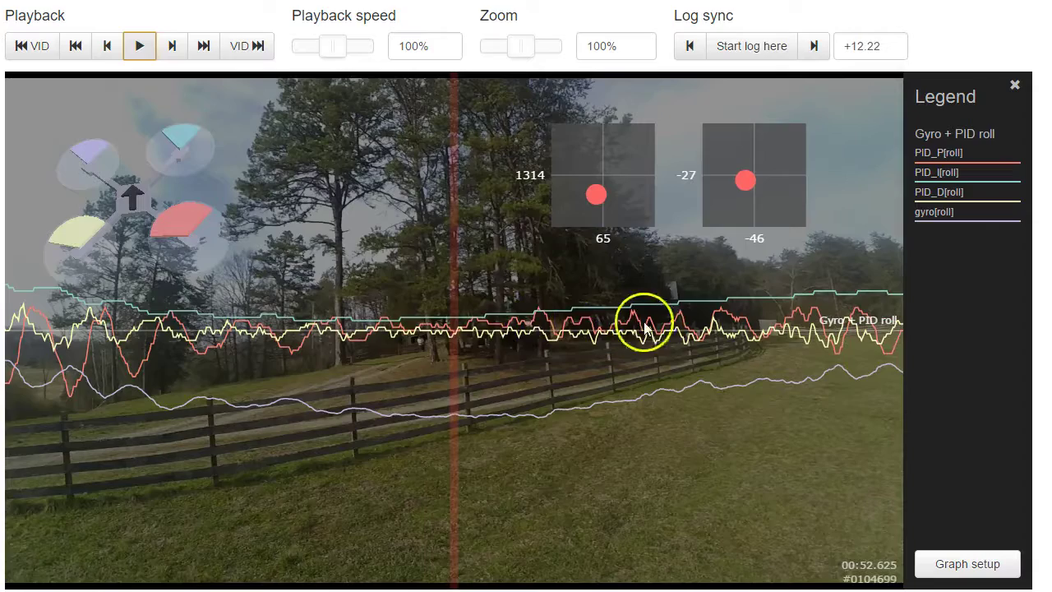
left_click(136, 47)
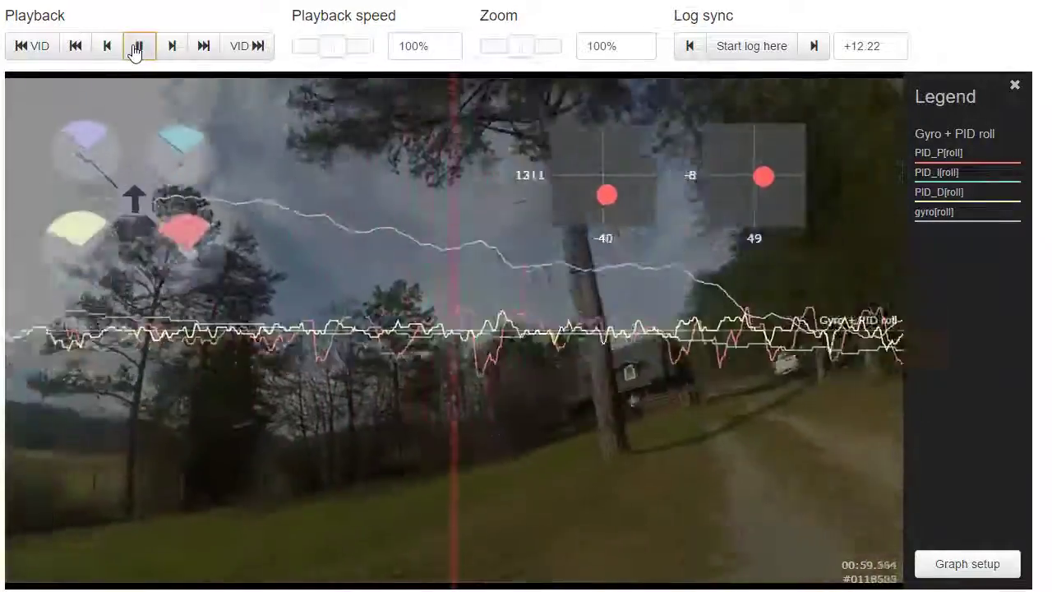
left_click(135, 47)
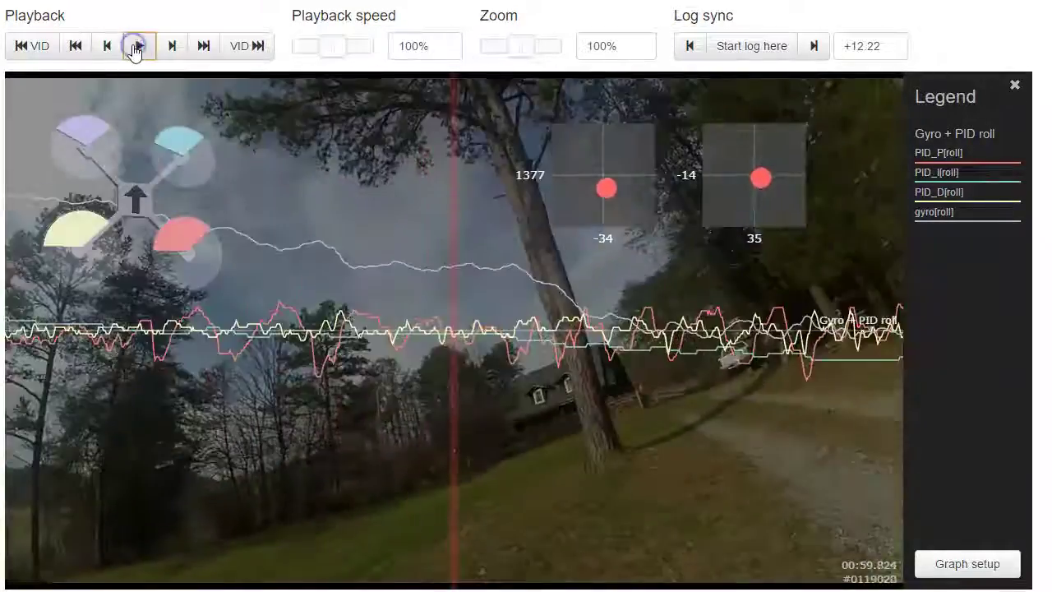
Scrub the roll near the house to 01:01.643, then replay from 00:59.558 to 01:01.74.
left_click_drag(566, 361, 477, 319)
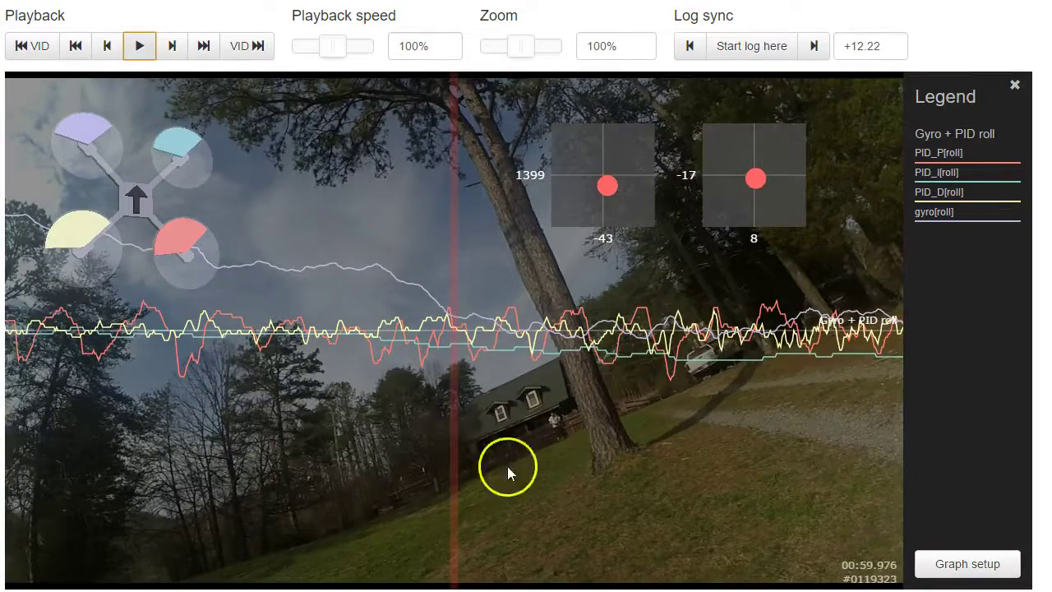
left_click_drag(507, 466, 3, 417)
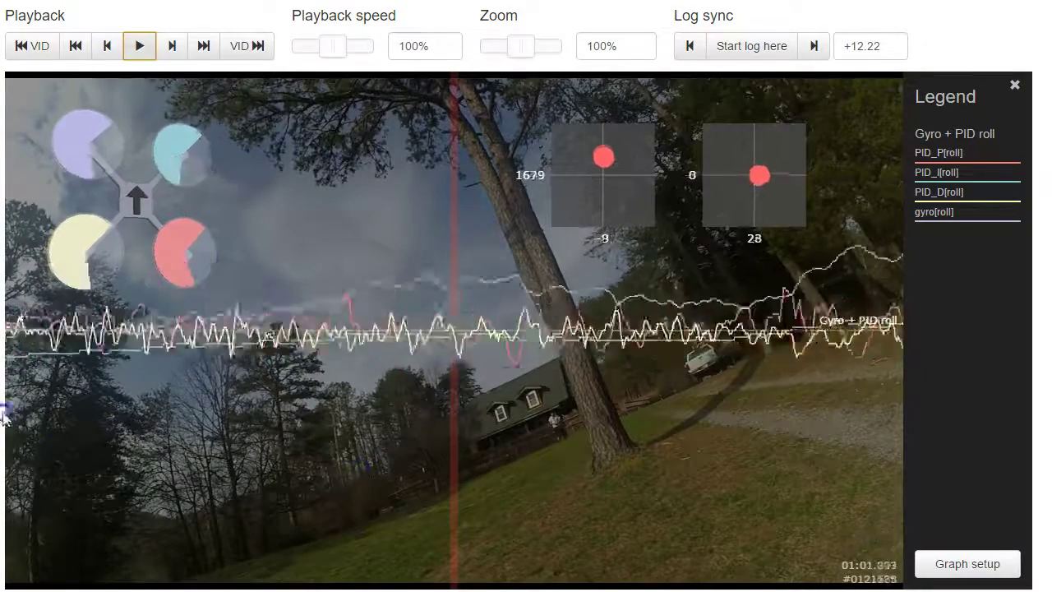
left_click(697, 407)
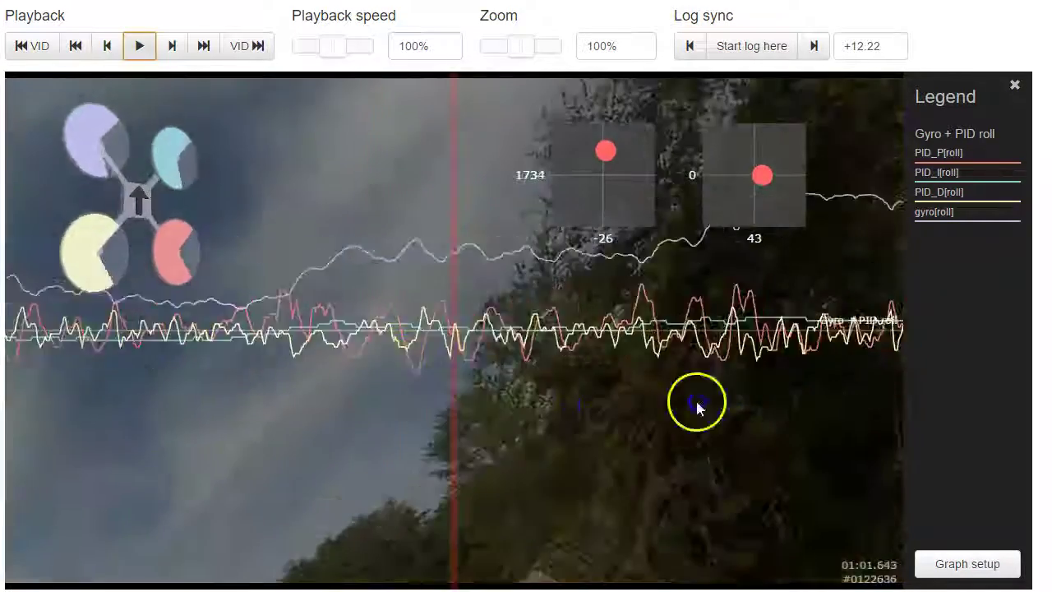
left_click_drag(513, 380, 411, 571)
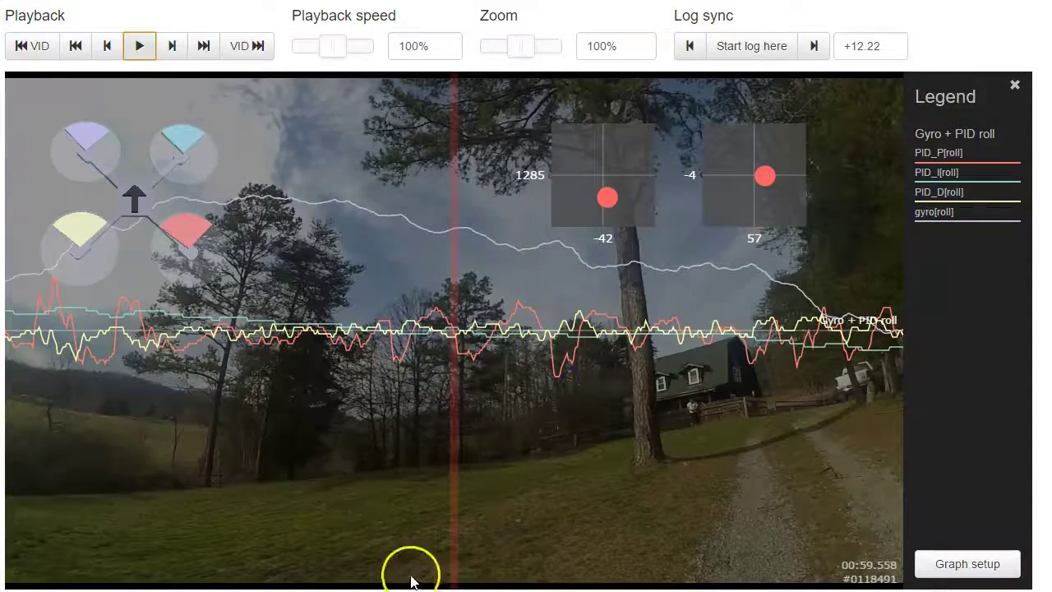
left_click(133, 47)
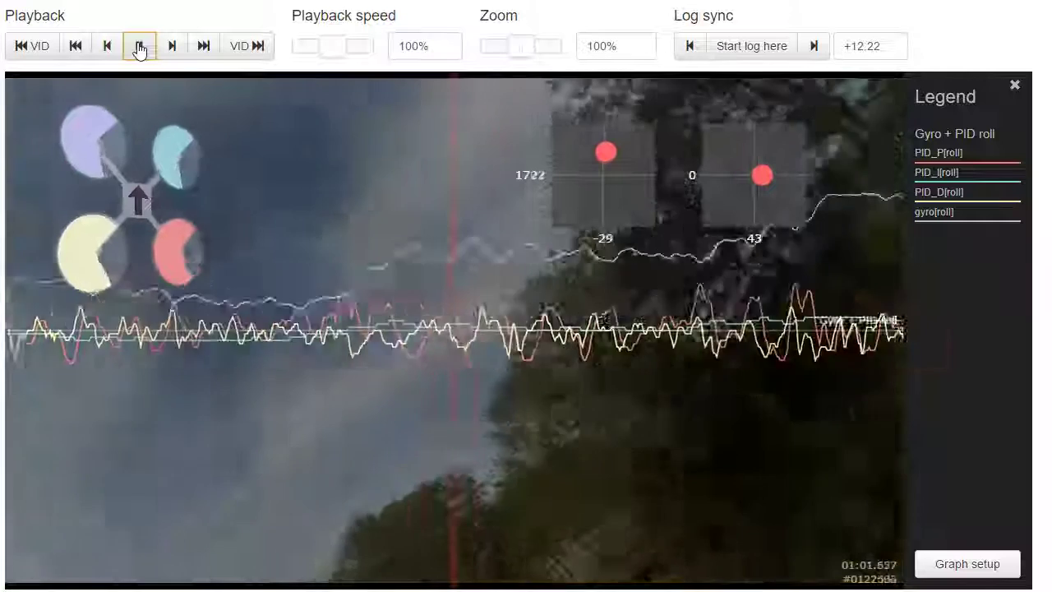
left_click(139, 48)
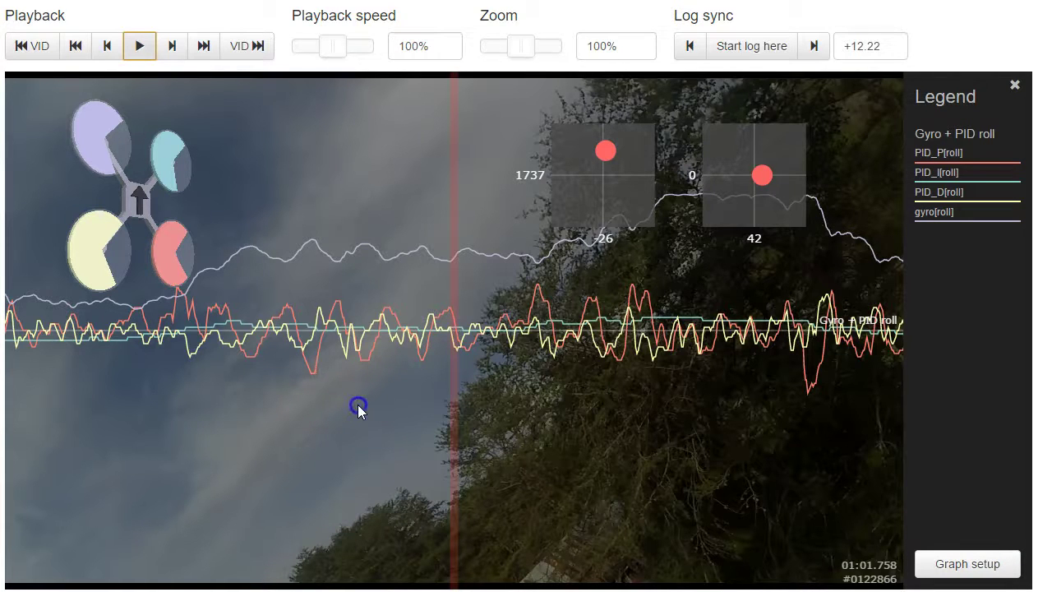
Rewind to about 01:00.8 and play the log forward, stopping at 01:11.220.
left_click_drag(358, 404, 703, 360)
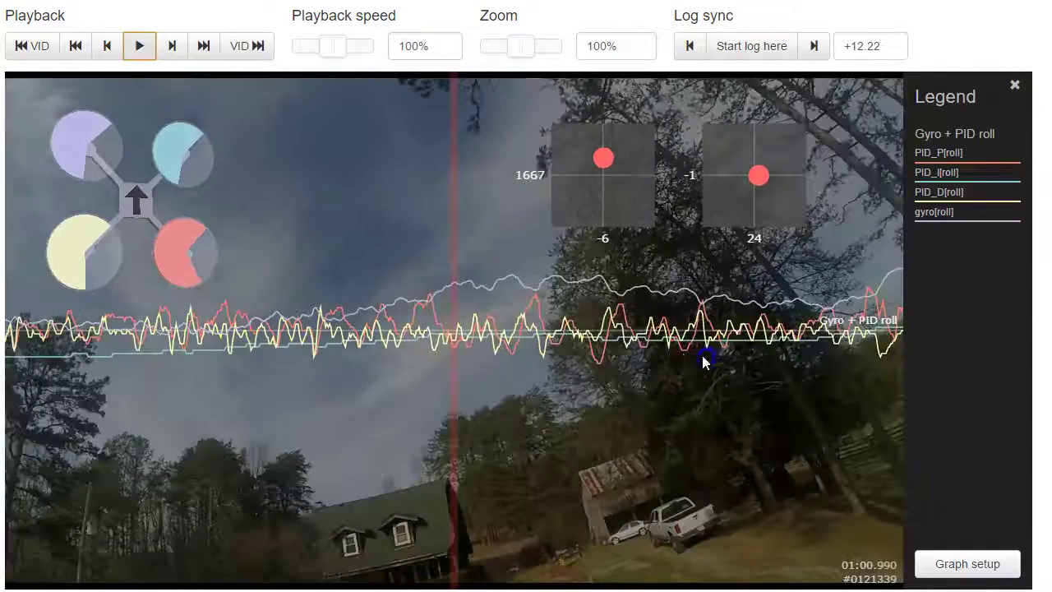
left_click(141, 51)
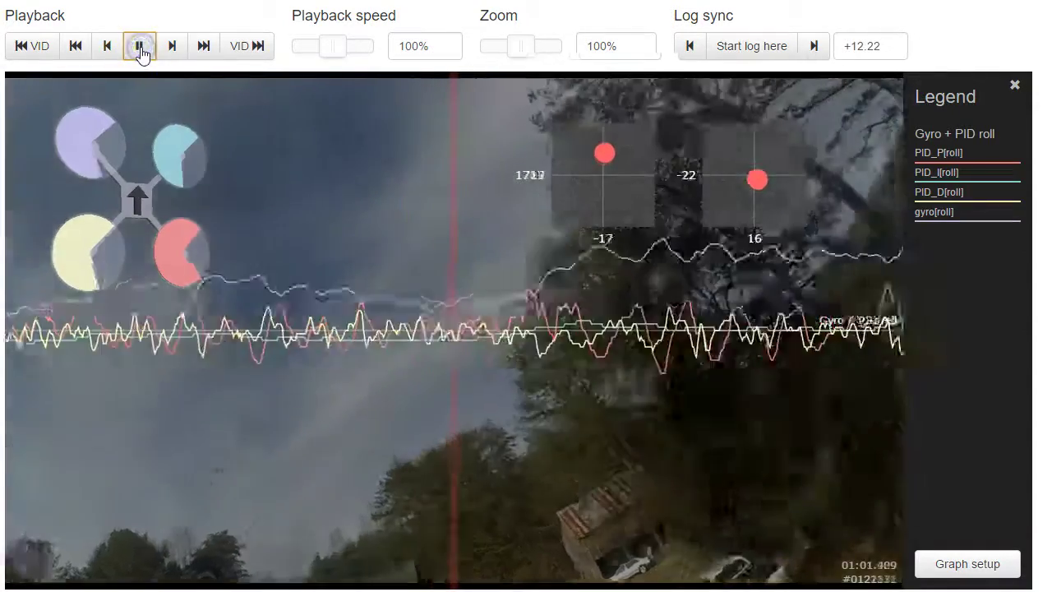
left_click(141, 51)
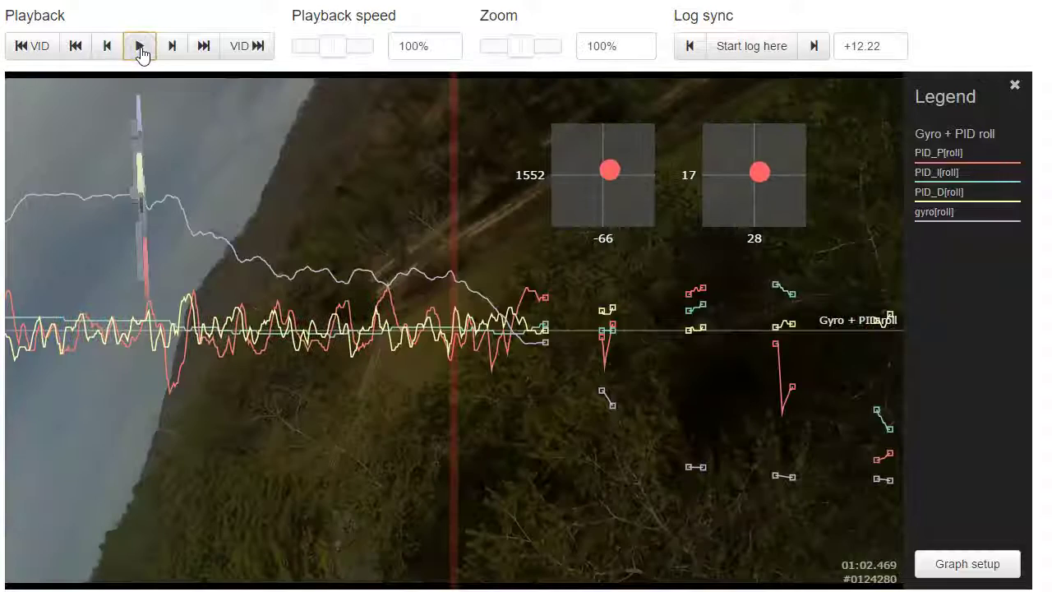
left_click_drag(162, 438, 1016, 406)
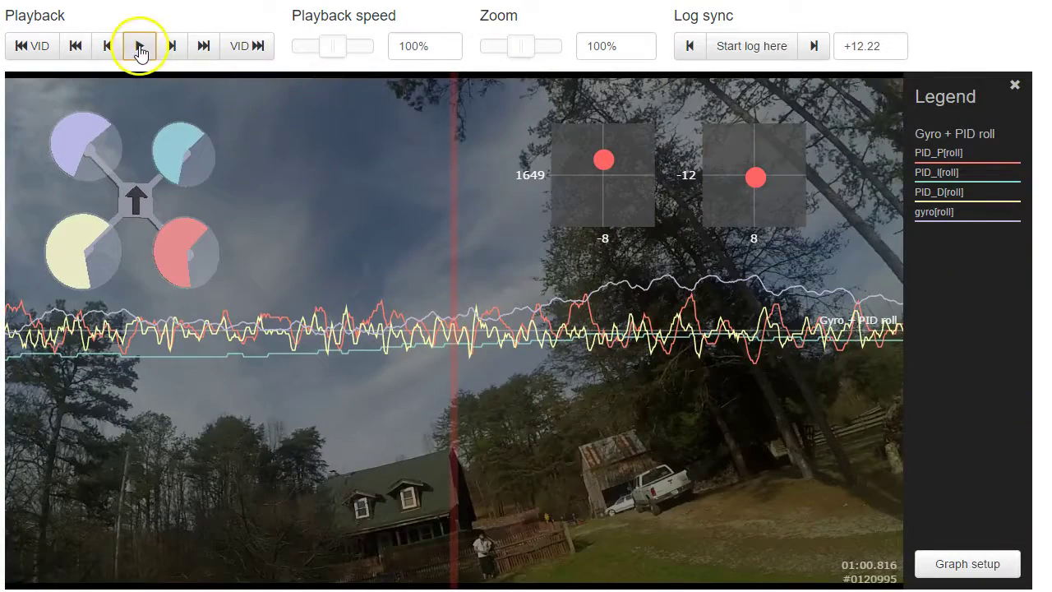
left_click(142, 51)
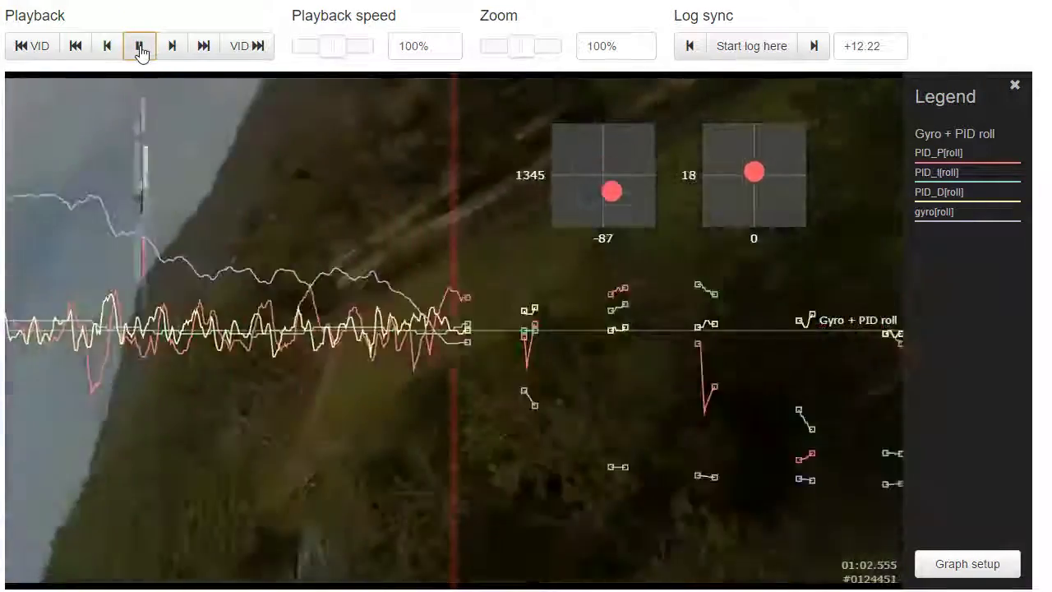
left_click(142, 51)
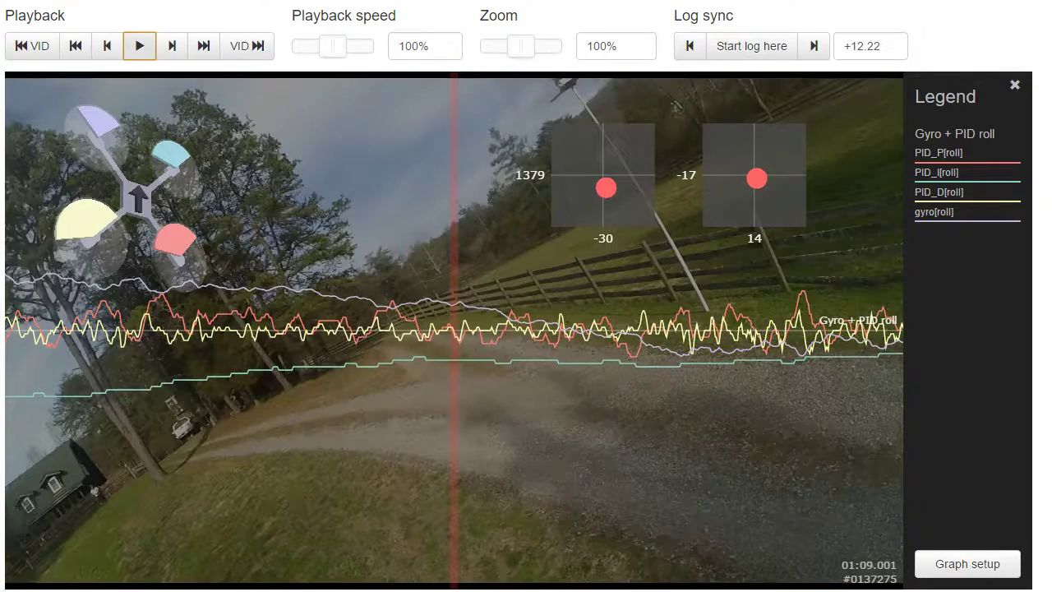
left_click(136, 47)
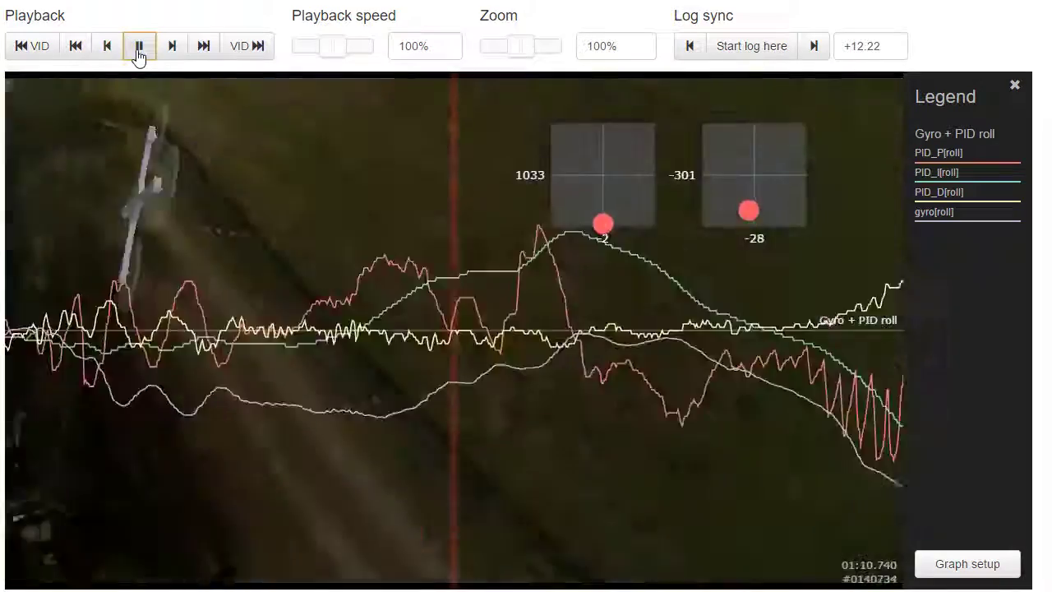
left_click(138, 50)
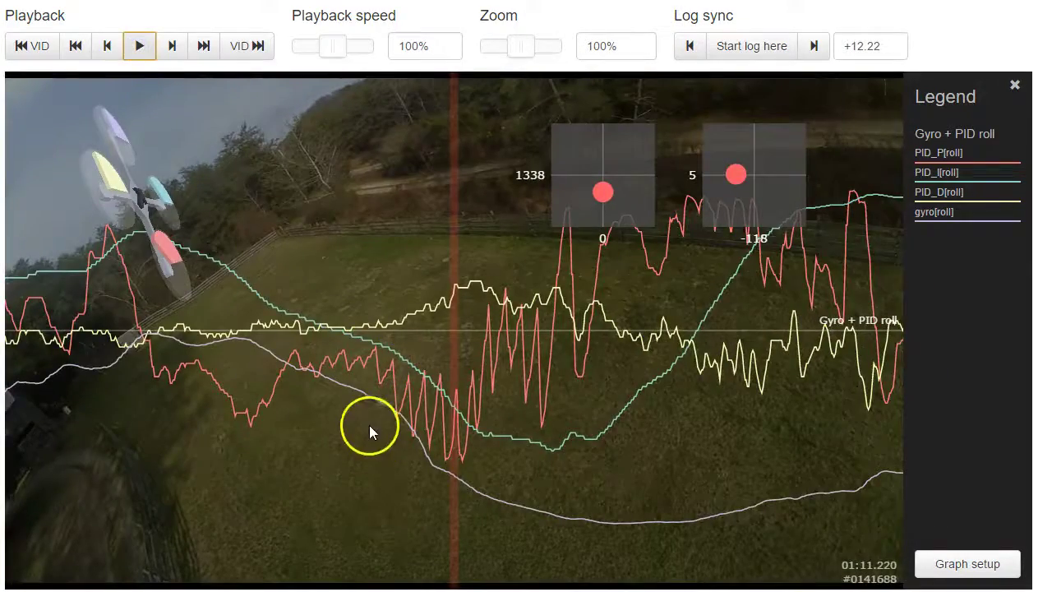
Replace the roll fields with the Gyro + PID pitch preset graph and save it.
left_click(934, 564)
left_click(538, 71)
left_click(546, 64)
left_click(546, 64)
left_click(546, 64)
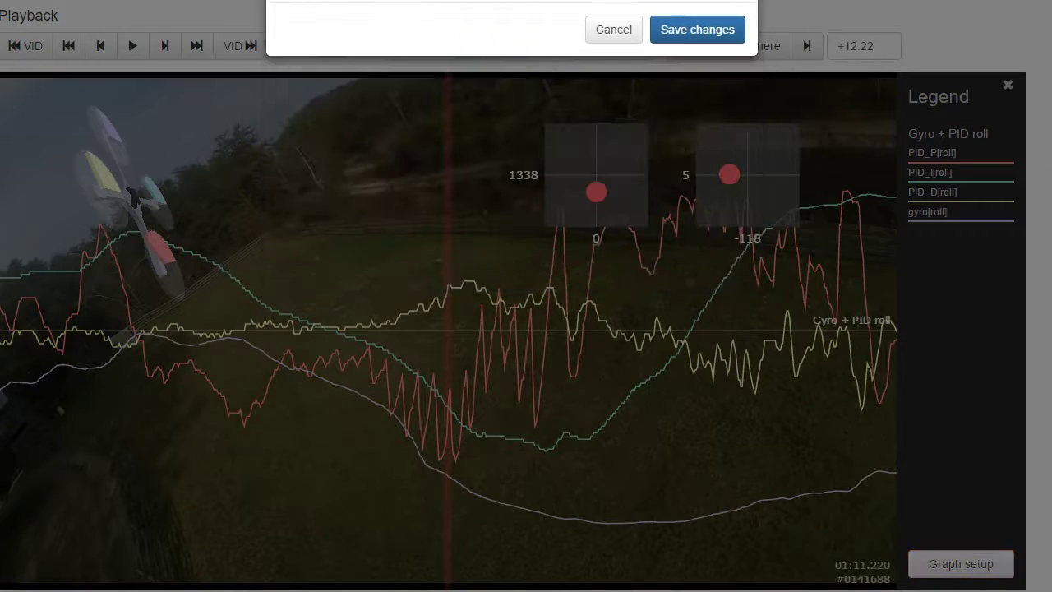
left_click(345, 10)
left_click(356, 117)
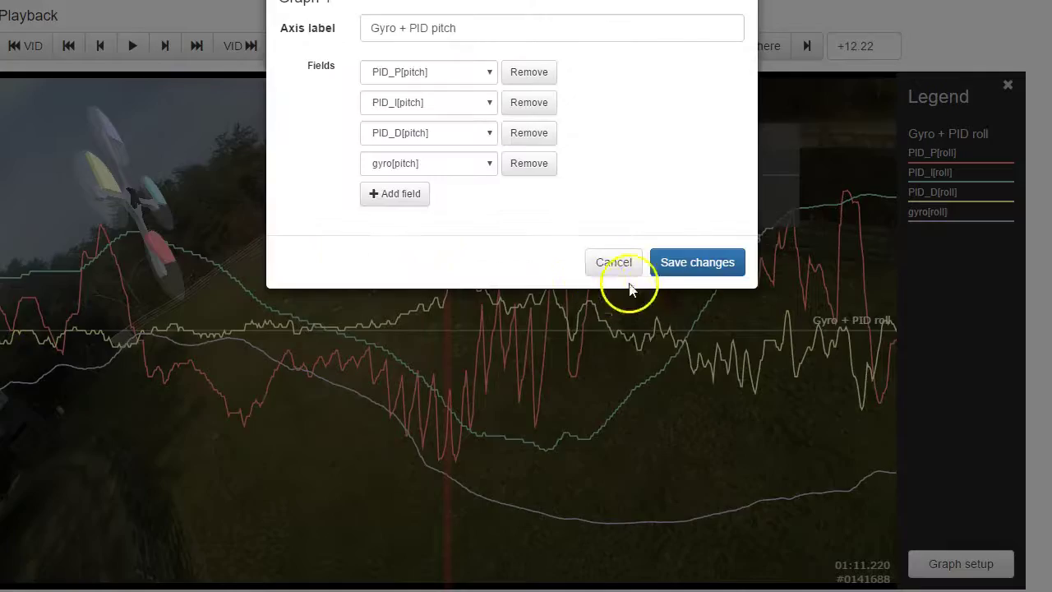
left_click(657, 263)
Rewind the pitch traces to about 01:00.9, then step forward to 01:01.4.
left_click_drag(517, 439, 1040, 429)
left_click_drag(469, 440, 789, 501)
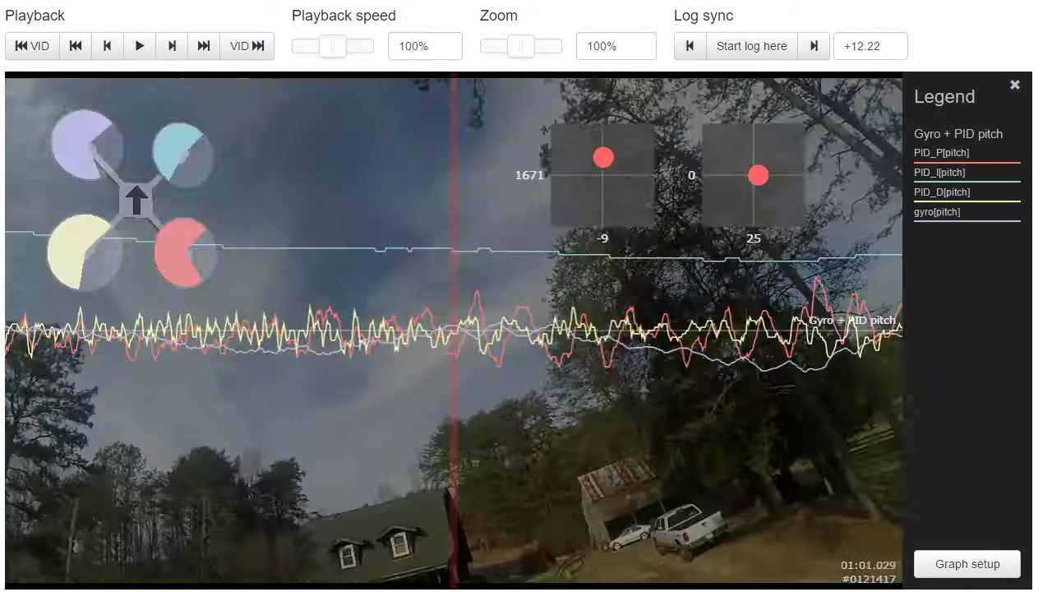
left_click_drag(477, 493, 542, 497)
left_click_drag(426, 418, 422, 416)
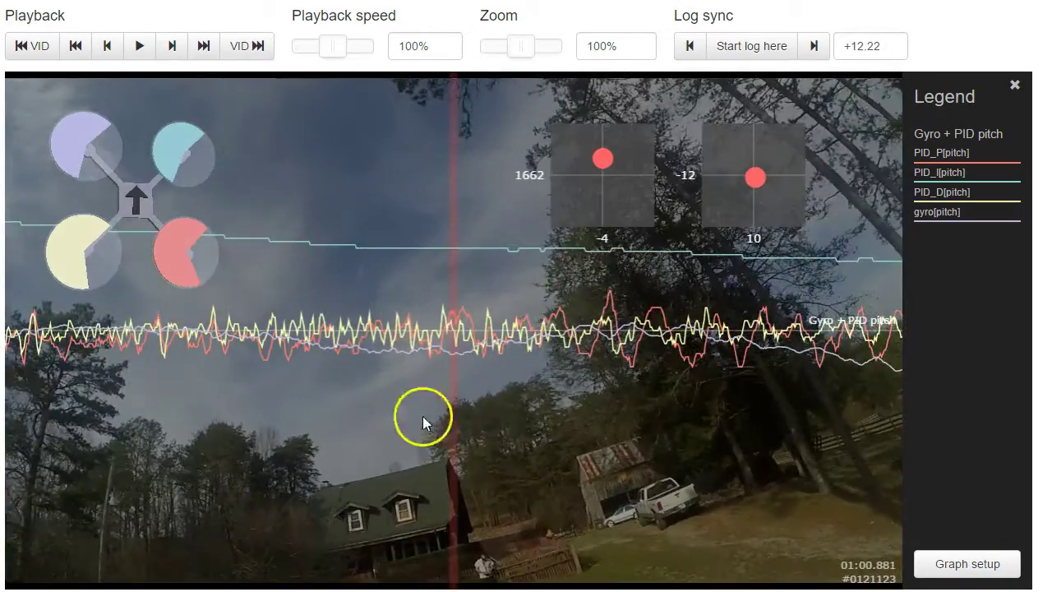
left_click_drag(568, 401, 466, 390)
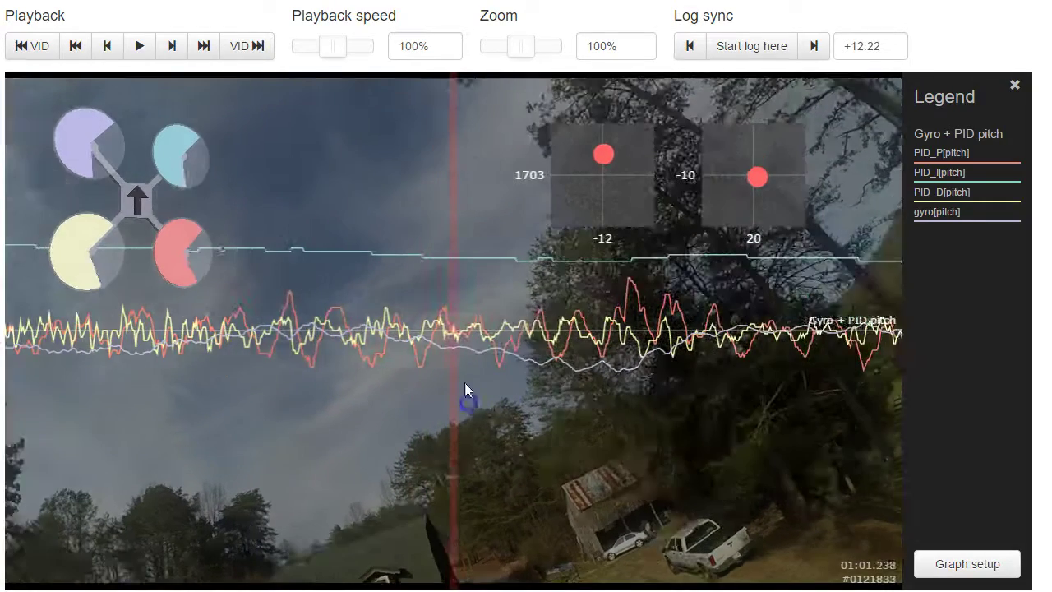
left_click_drag(501, 360, 374, 361)
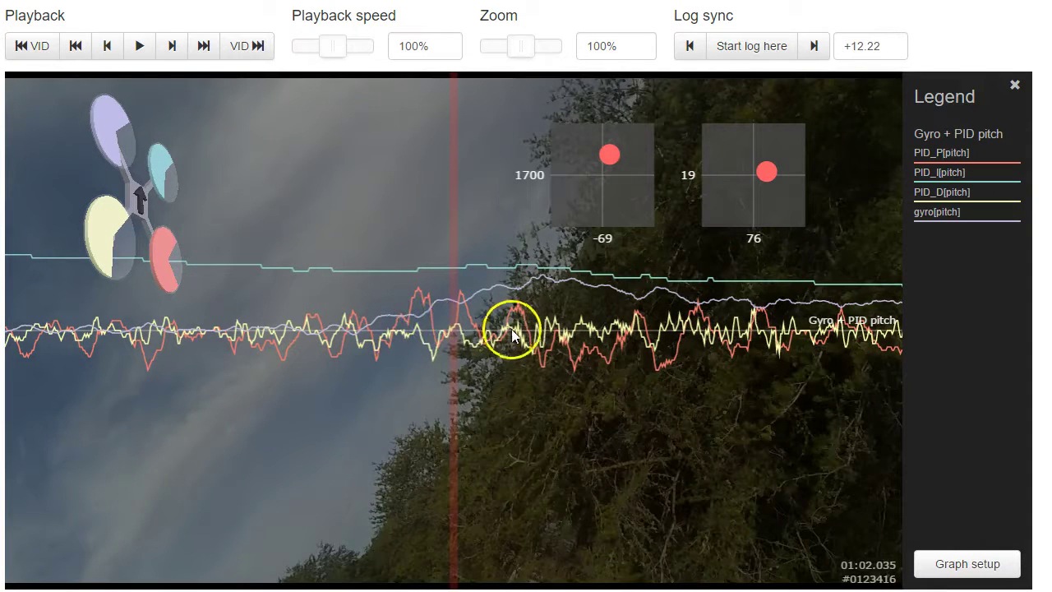
Rewind to just before 01:00 and step the pitch traces forward to about 01:00.79.
mouse_move(608, 396)
left_mouse_down()
mouse_move(530, 384)
mouse_move(512, 399)
mouse_move(876, 401)
left_mouse_up()
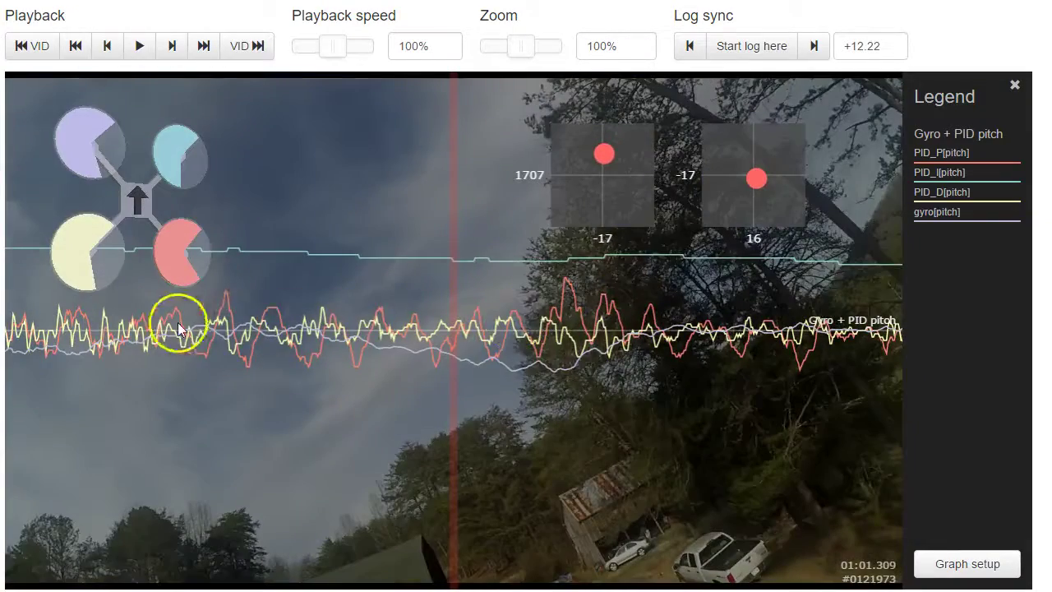
left_click_drag(180, 328, 736, 337)
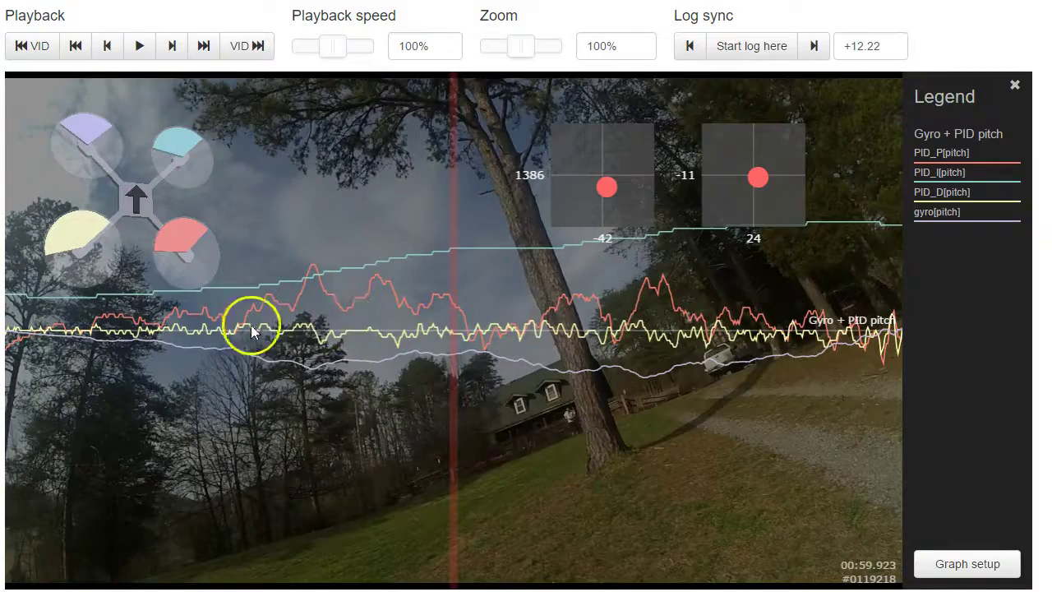
left_click_drag(384, 330, 367, 335)
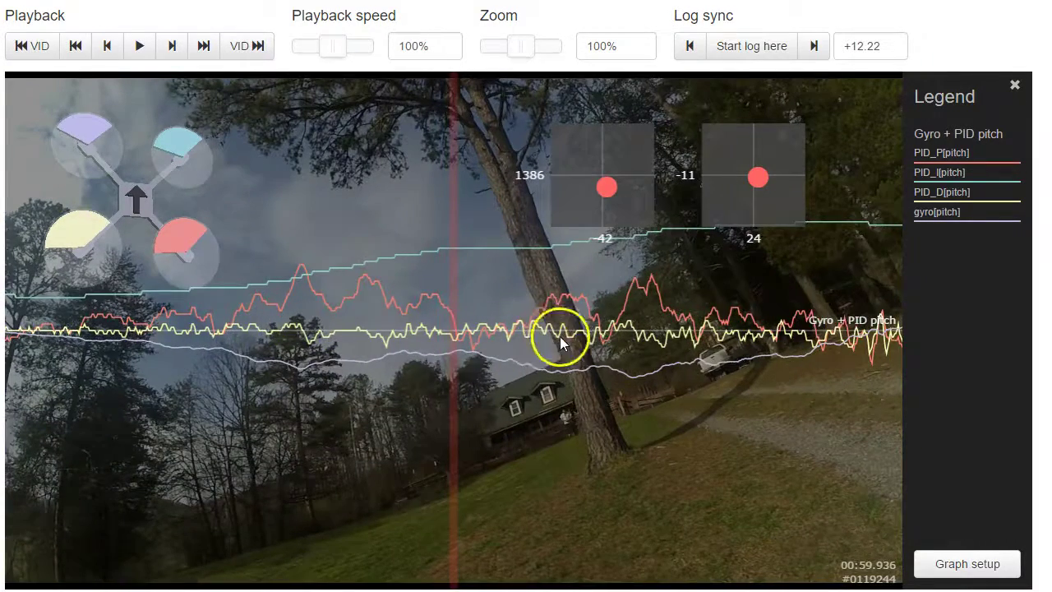
left_click_drag(564, 340, 236, 390)
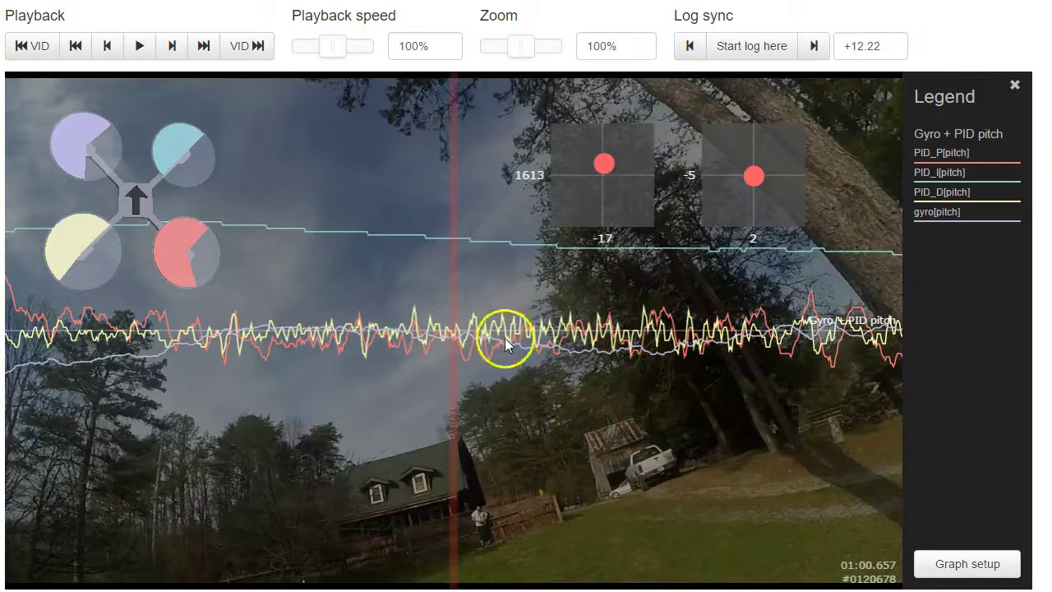
left_click_drag(743, 382, 2, 358)
Replay the log from about 01:03.3 at the slower speed, stopping to inspect.
left_click_drag(503, 408, 598, 414)
left_click(139, 46)
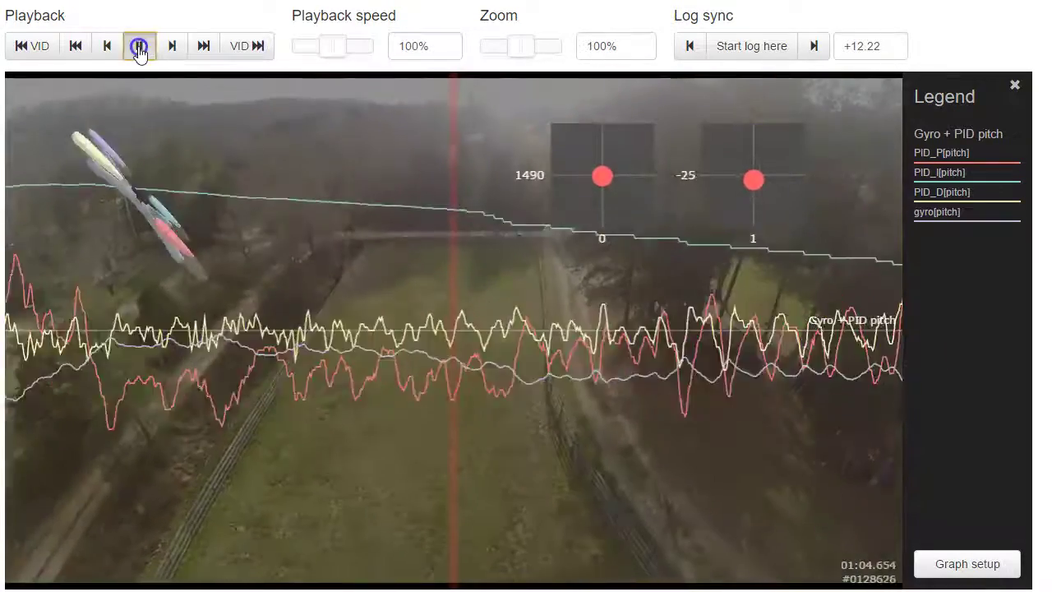
left_click(139, 46)
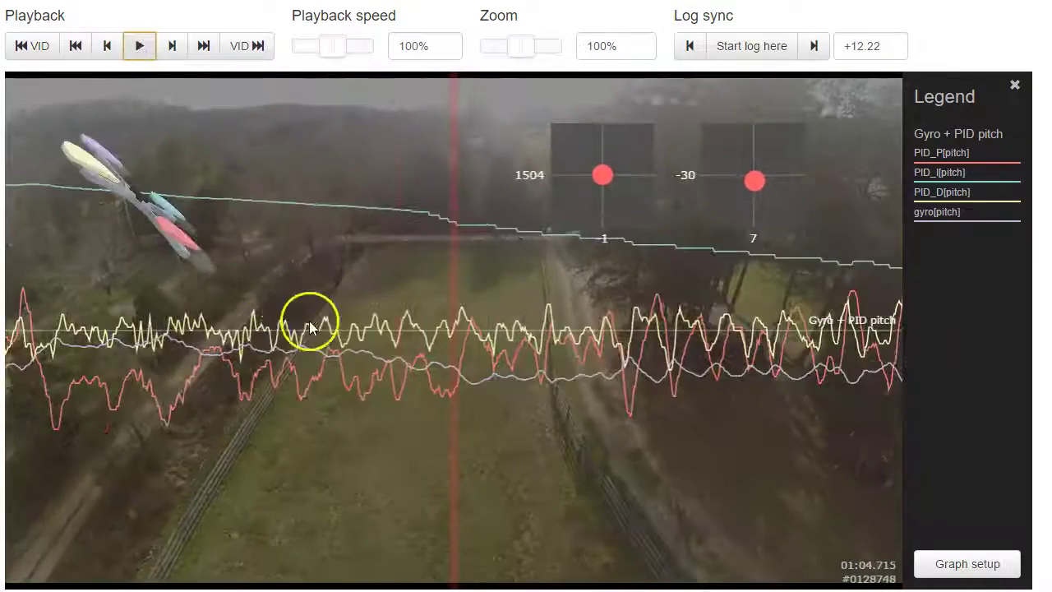
left_click_drag(313, 321, 1044, 386)
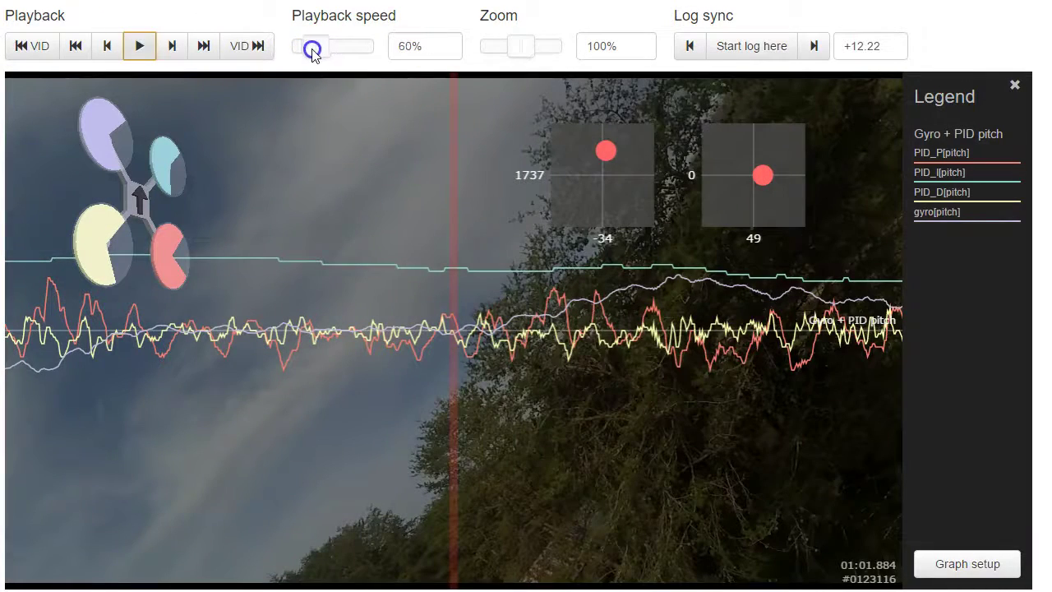
left_click(142, 47)
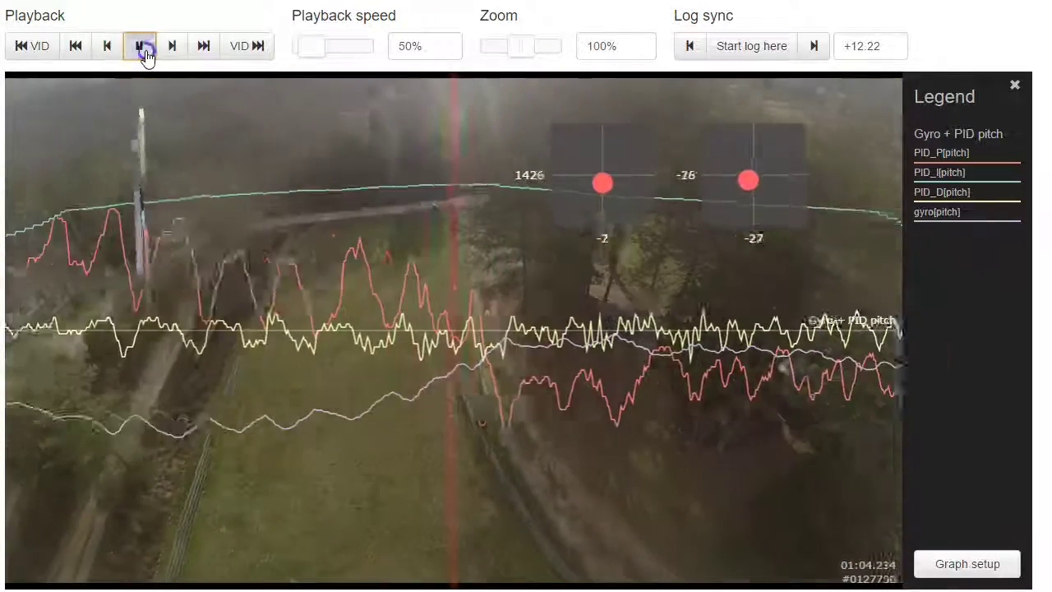
left_click(141, 47)
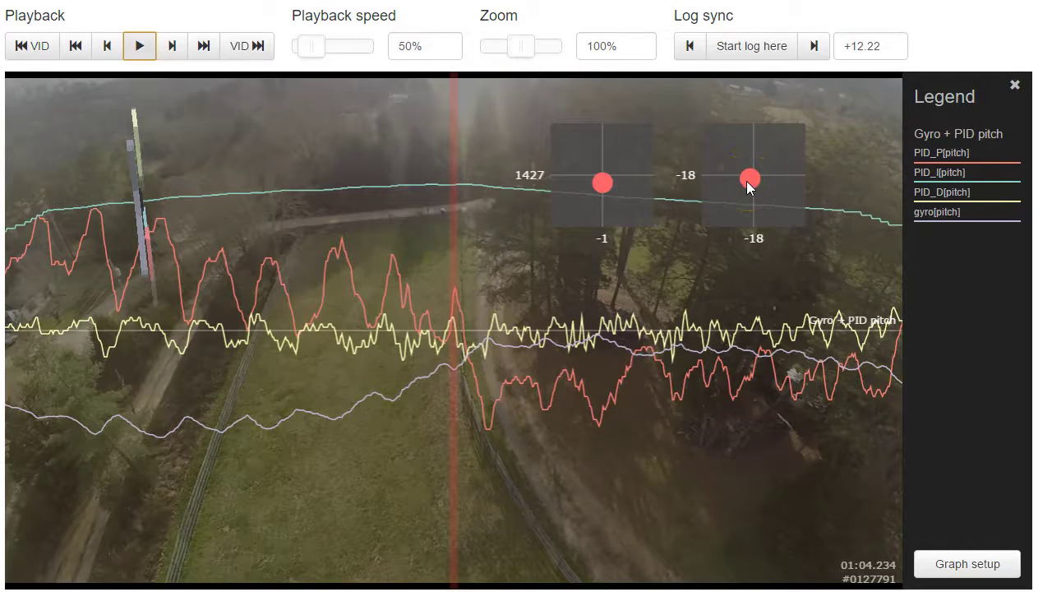
Scrub the log between 01:03.957 and 01:04.58, then play through to 01:05.461.
left_click_drag(638, 321, 746, 345)
left_click(554, 291)
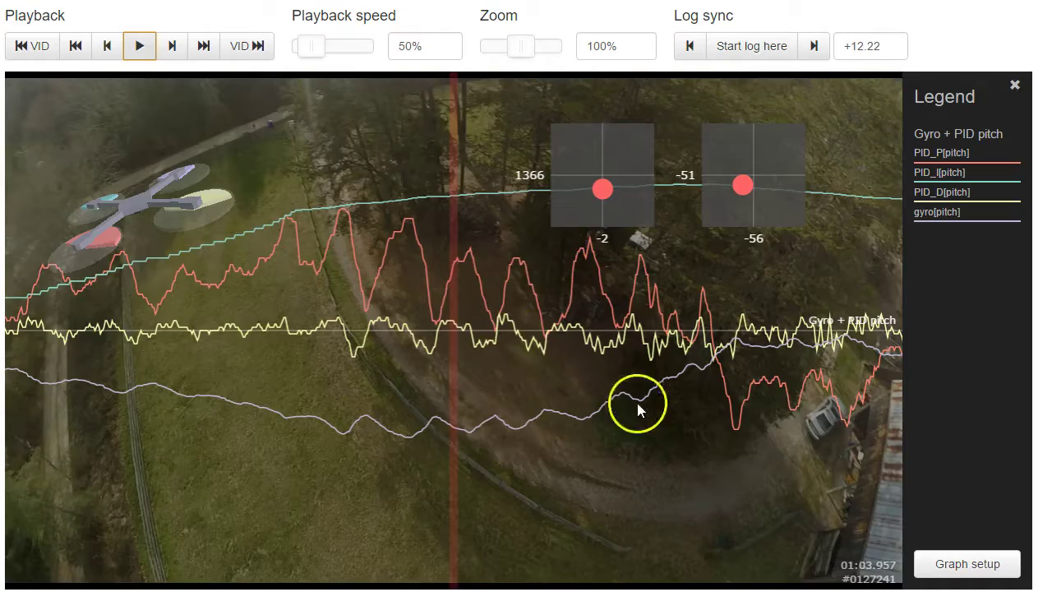
left_click_drag(655, 409, 258, 393)
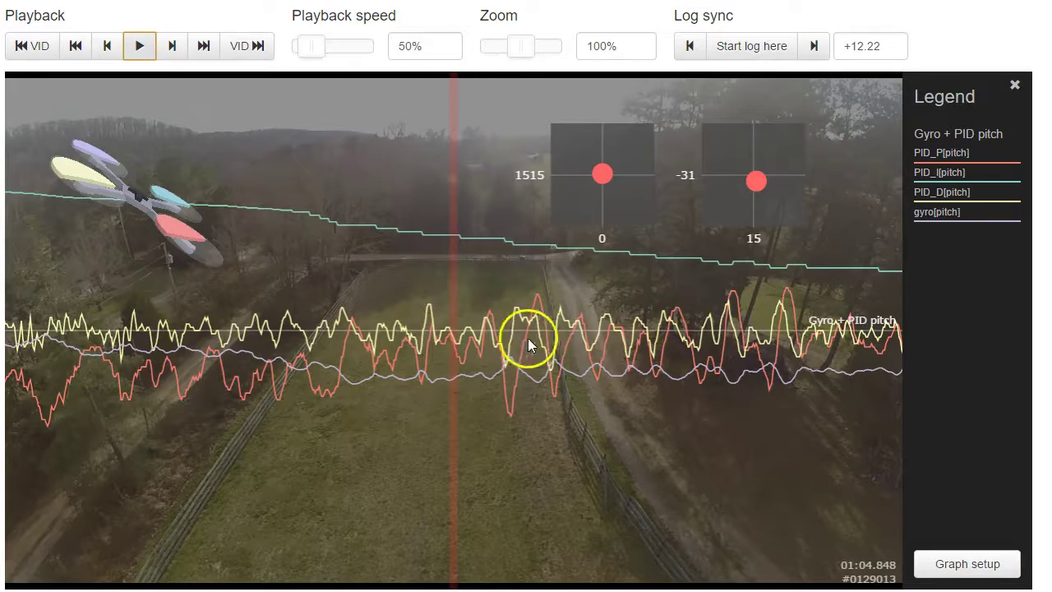
left_click_drag(601, 364, 720, 380)
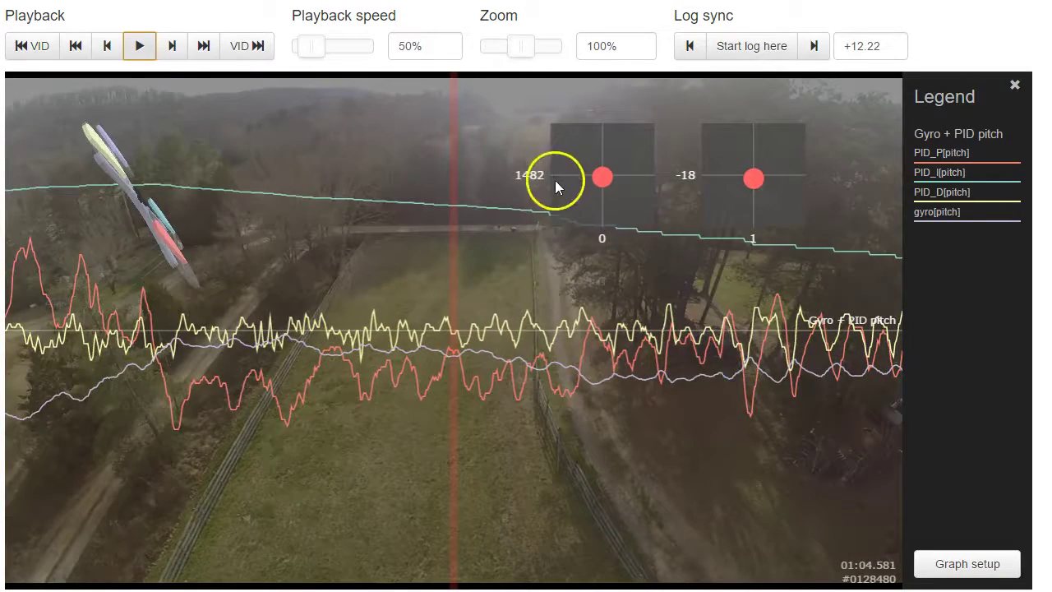
left_click(139, 47)
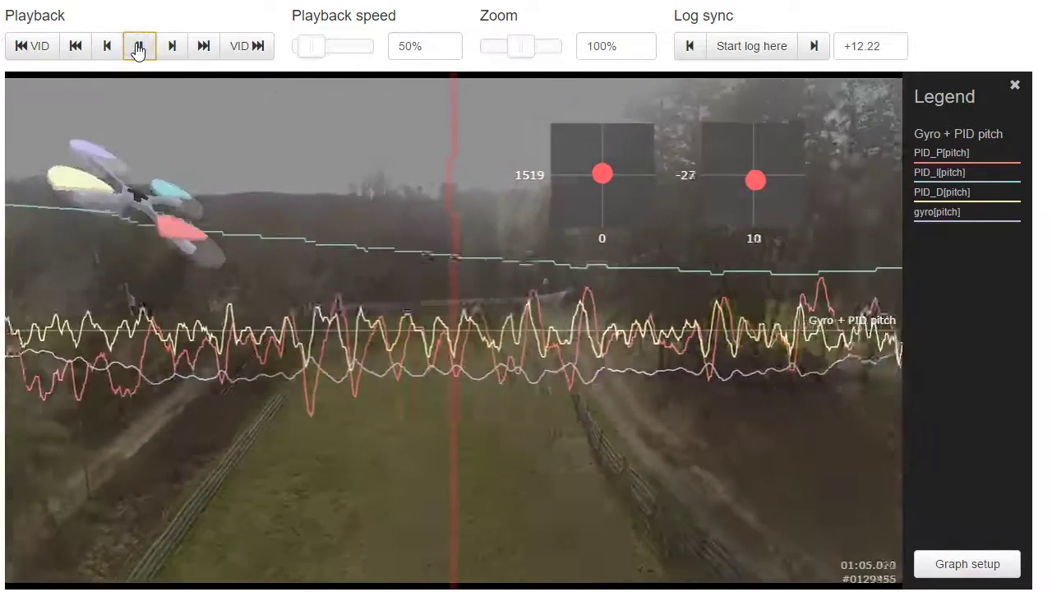
left_click(138, 46)
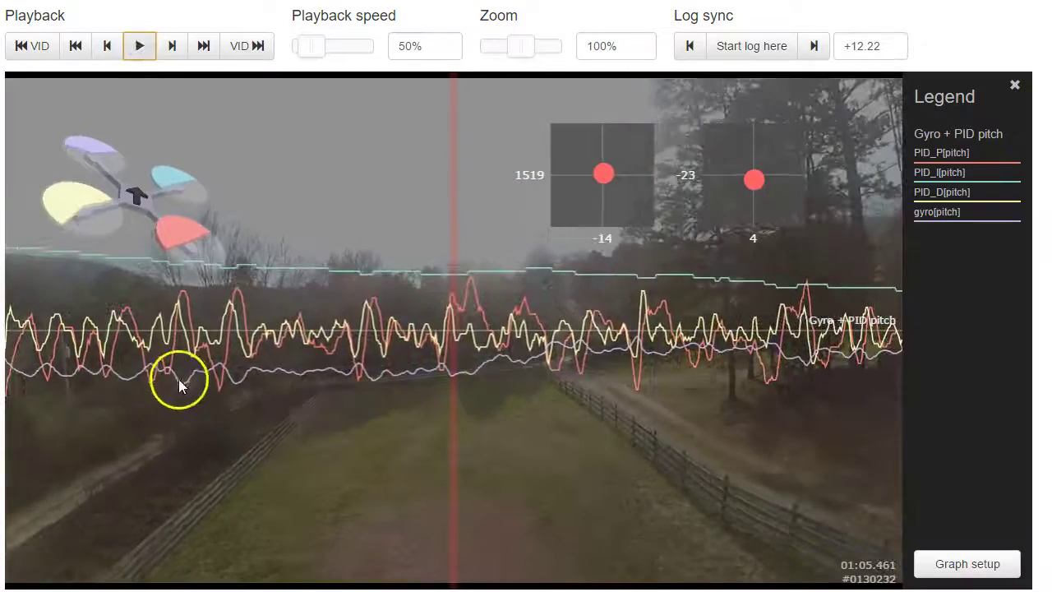
Rewind to about 01:04.07 and play/pause onward toward the descent near 01:10.3.
left_click_drag(178, 378, 663, 359)
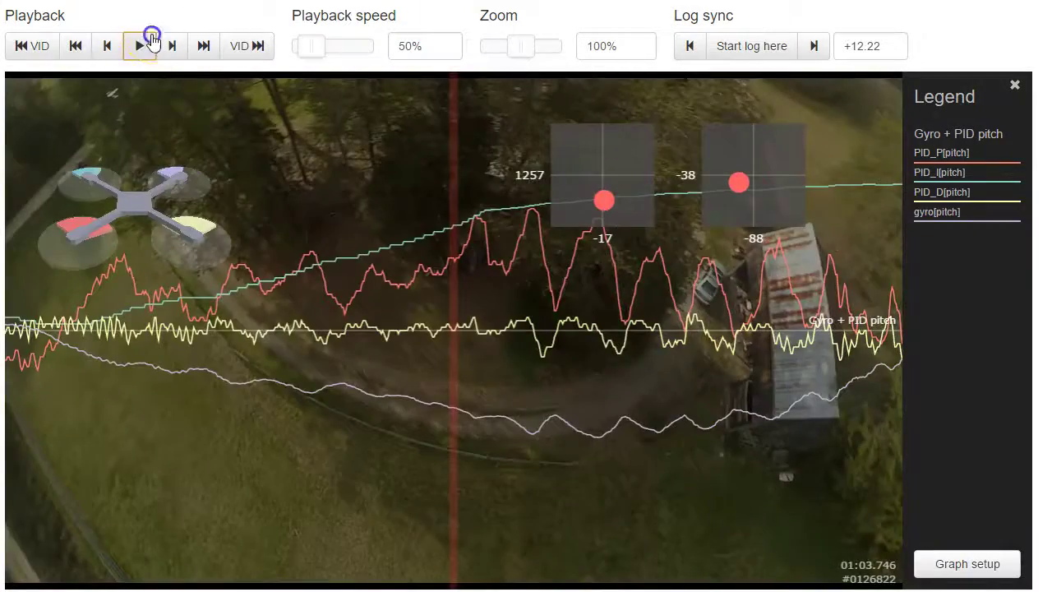
left_click(151, 38)
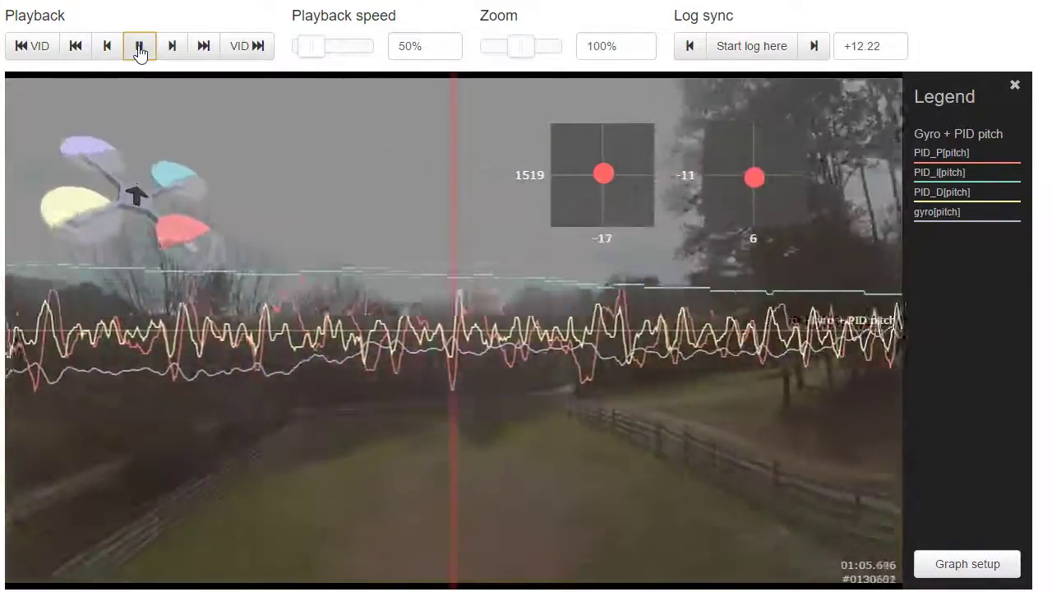
left_click(140, 53)
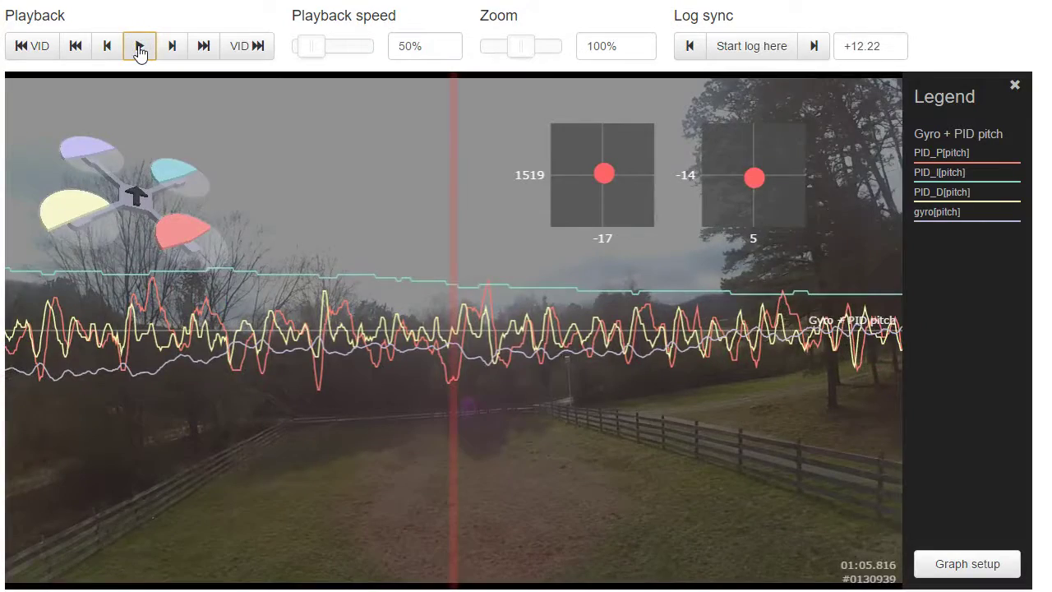
left_click(139, 52)
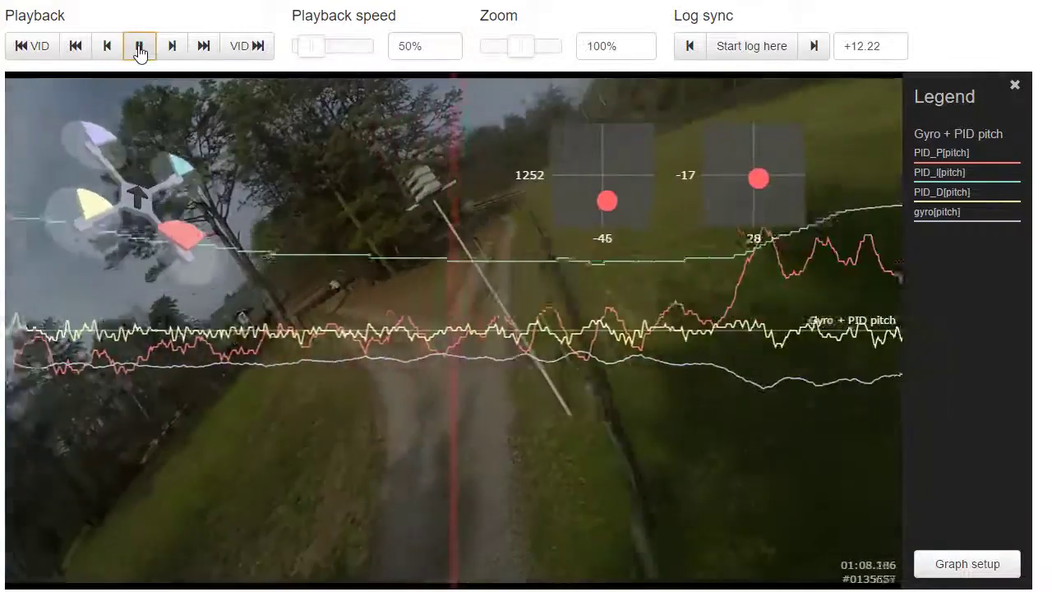
left_click(140, 53)
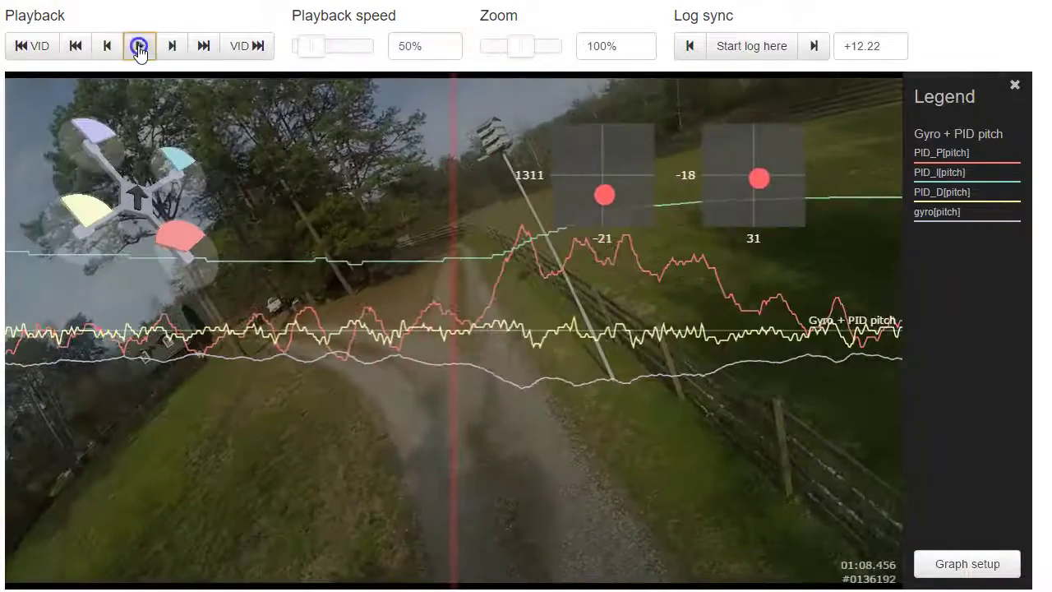
left_click(542, 99)
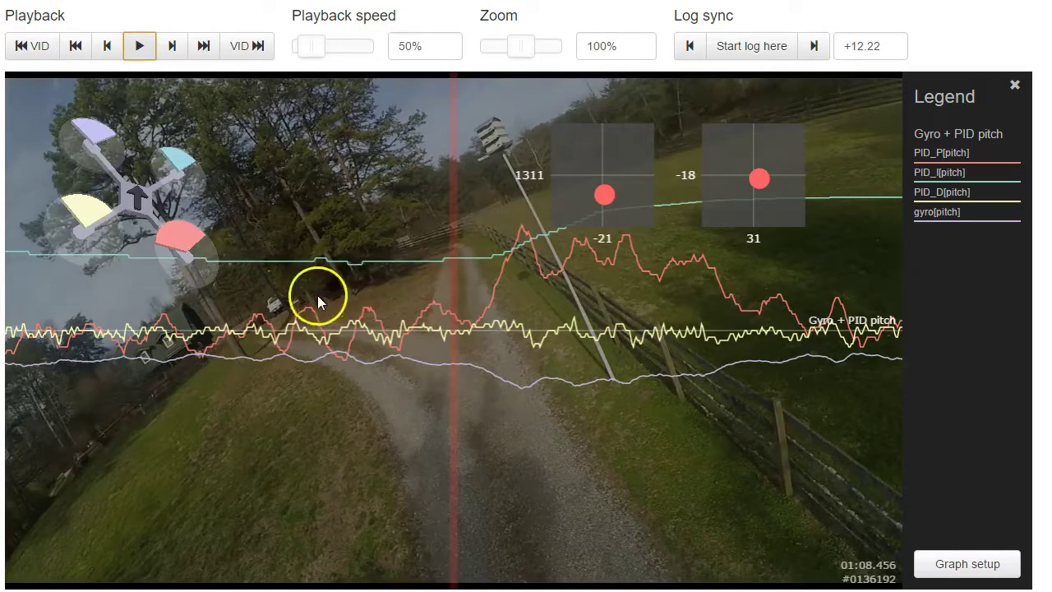
left_click(140, 47)
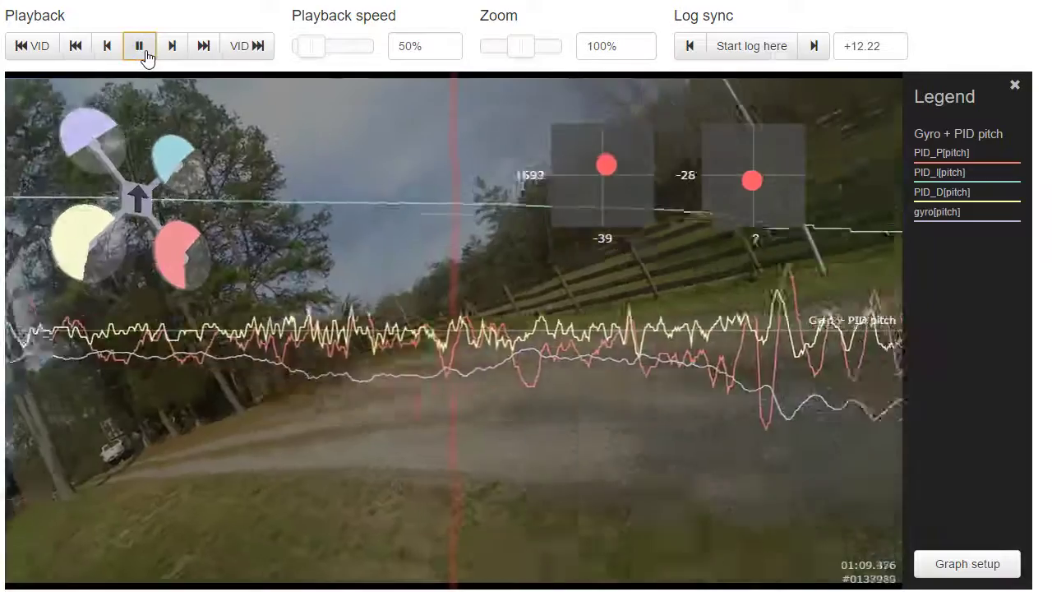
left_click(145, 51)
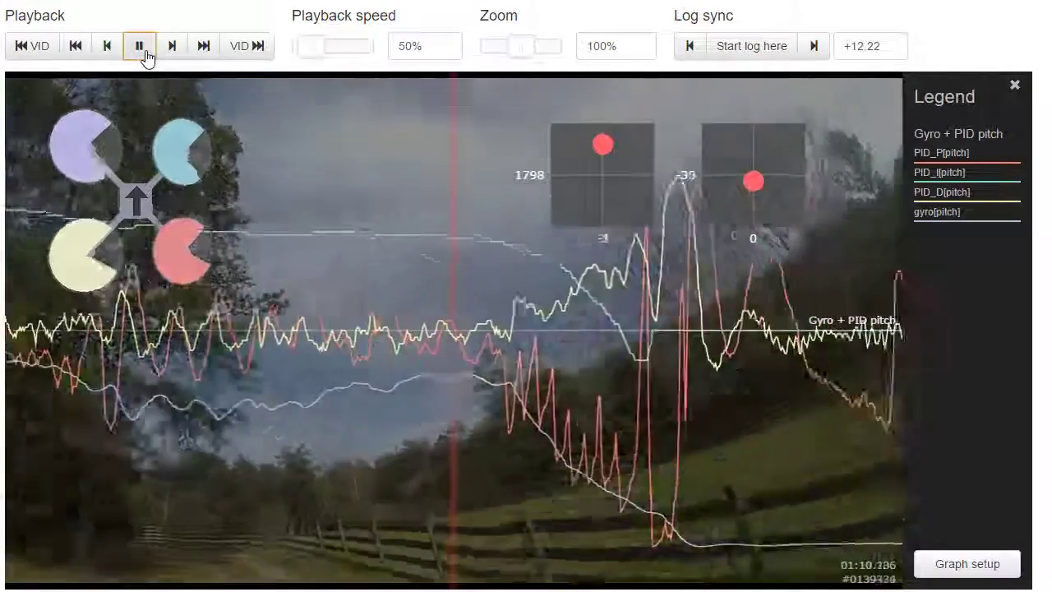
Pause at the descent onset and scrub the flip recovery between 01:10.856 and 01:10.953.
left_click(145, 52)
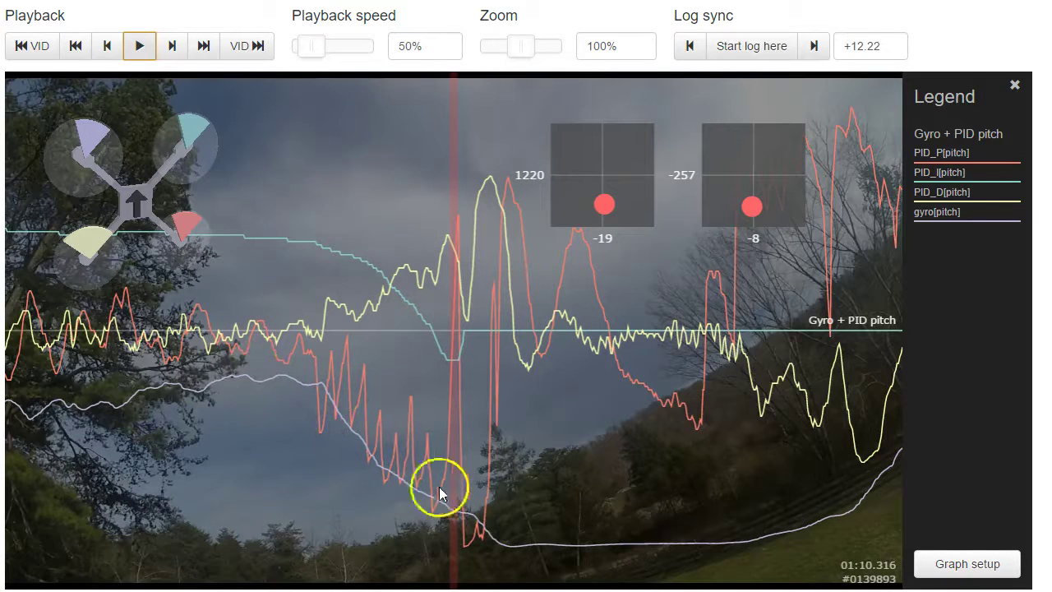
scroll(531, 503, "down", 1)
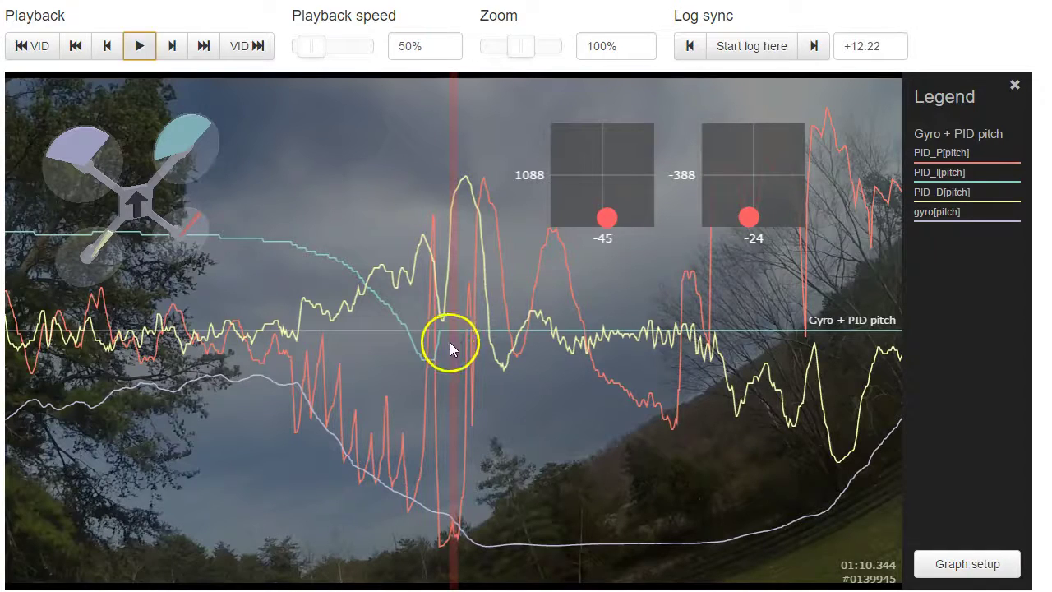
left_click_drag(443, 332, 415, 357)
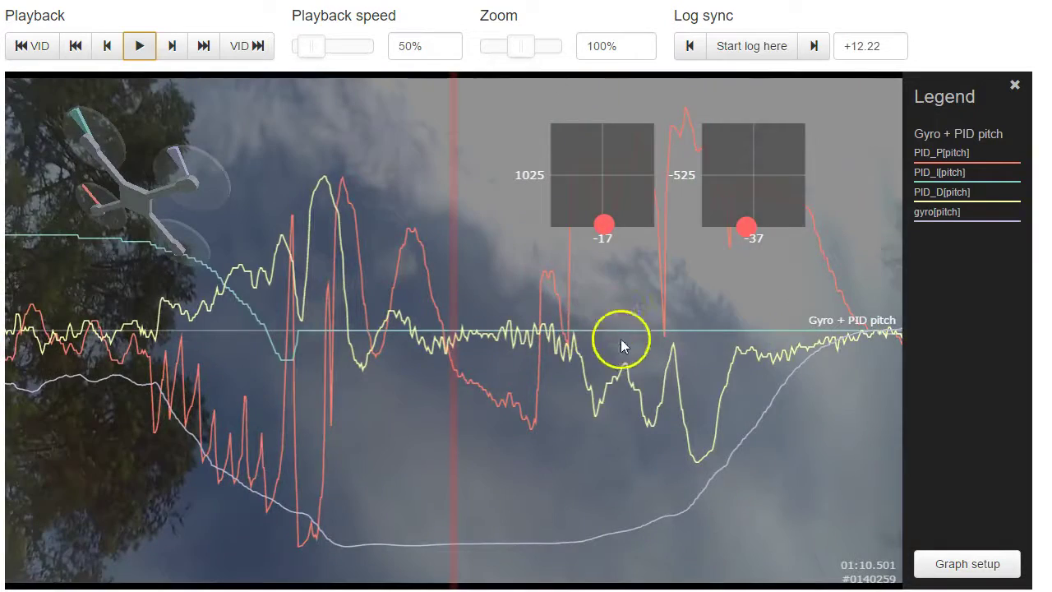
left_click_drag(621, 339, 461, 335)
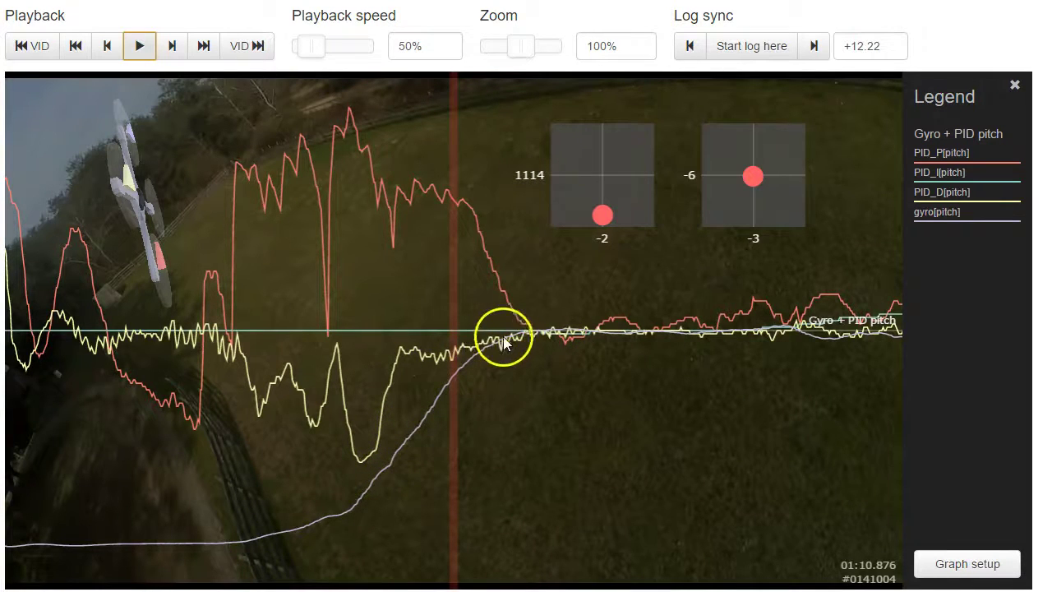
left_click_drag(539, 329, 501, 336)
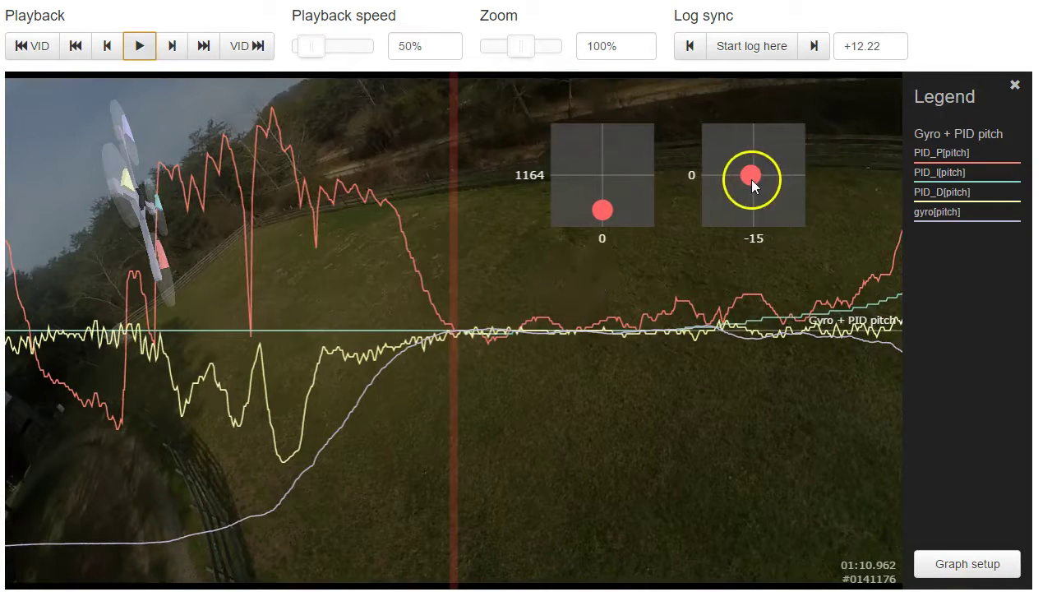
left_click_drag(490, 333, 518, 350)
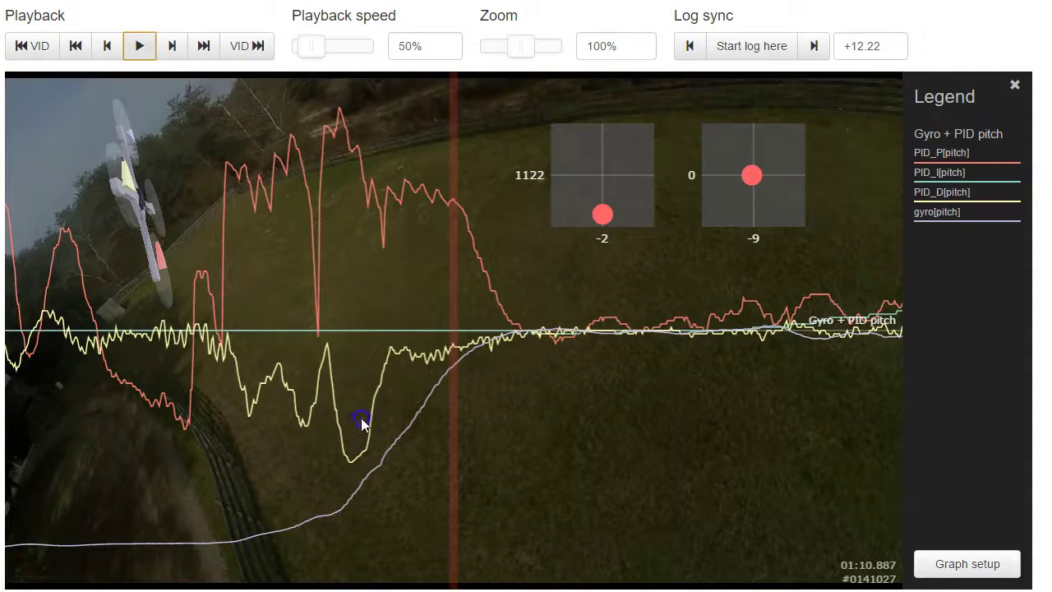
Rerun the recovery from 01:10.510 to 01:10.920, then advance toward 01:11.780.
left_click_drag(359, 422, 488, 430)
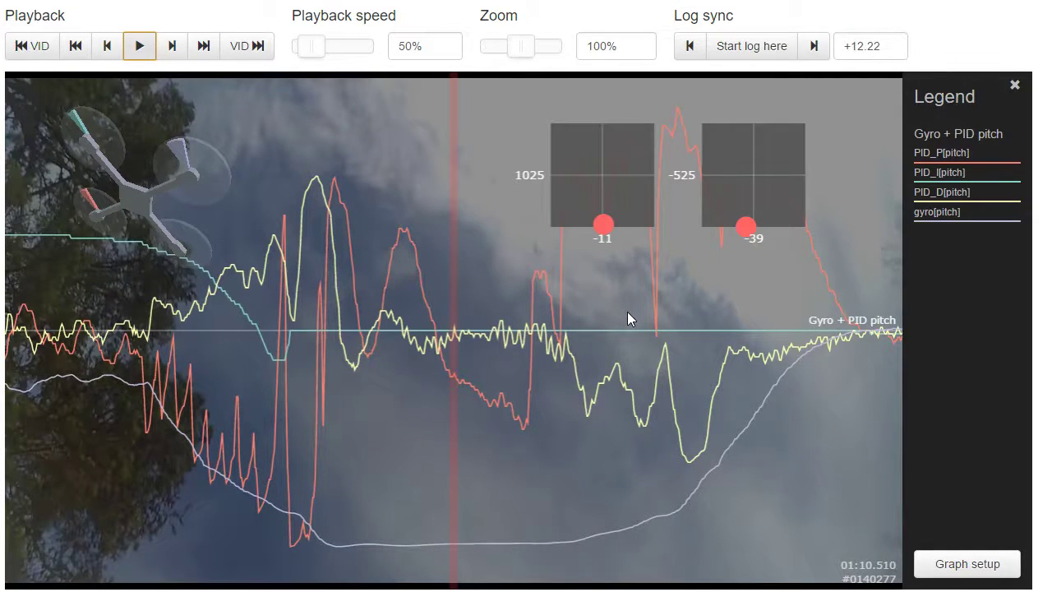
left_click_drag(616, 316, 438, 326)
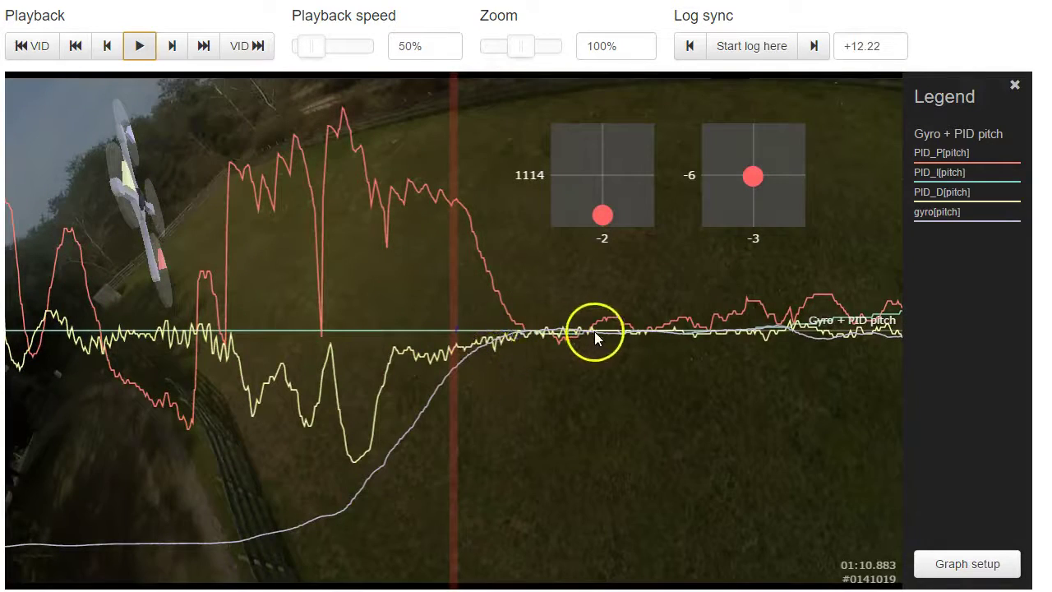
left_click_drag(666, 337, 631, 346)
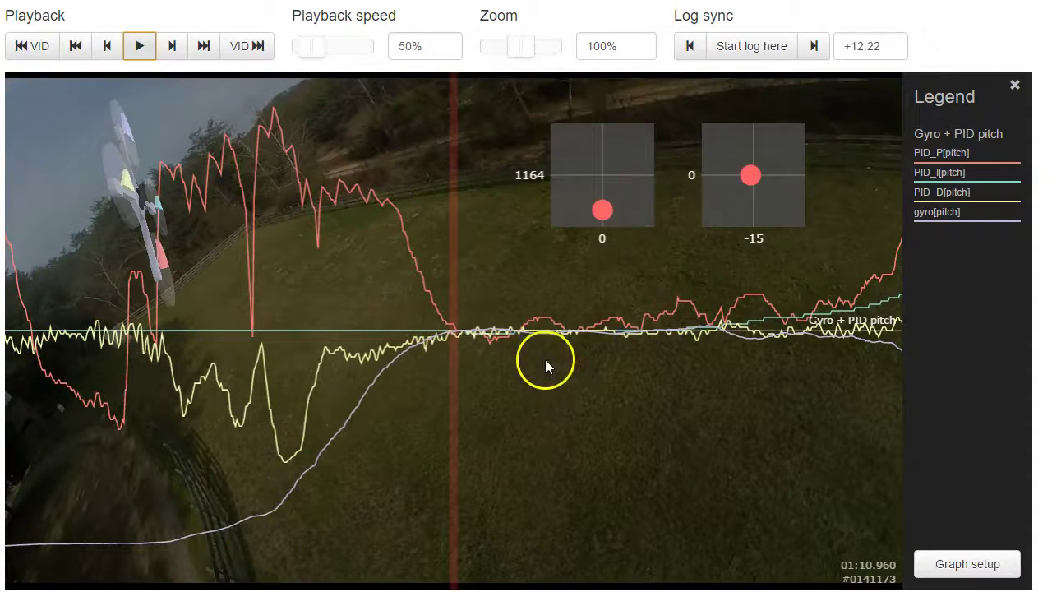
left_click_drag(805, 415, 0, 436)
Scrub the level flight between 01:13.1 and 01:15.073, settling back at 01:13.144.
left_click(347, 418)
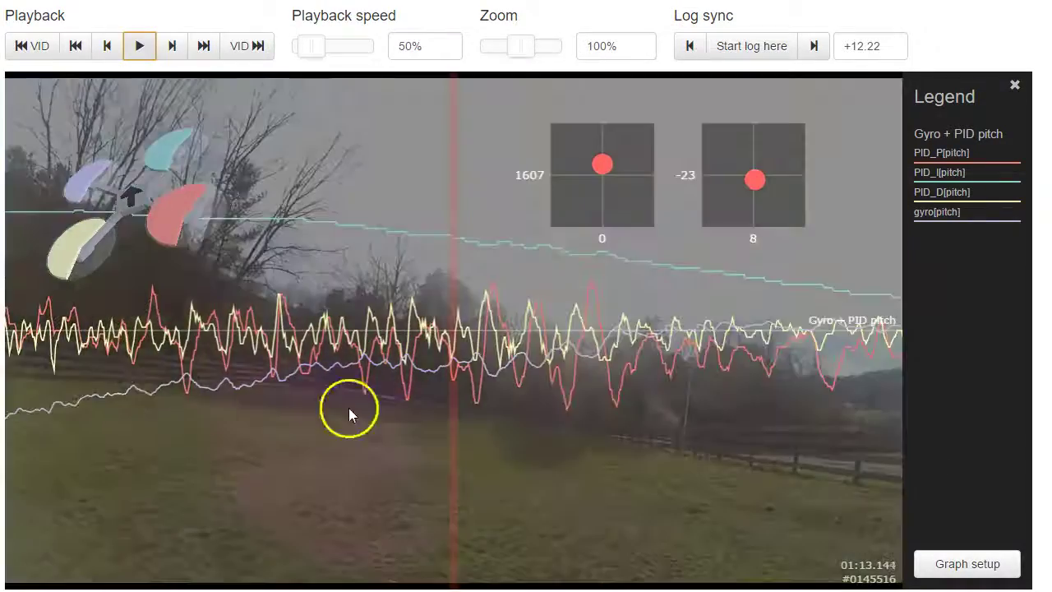
left_click_drag(665, 441, 686, 444)
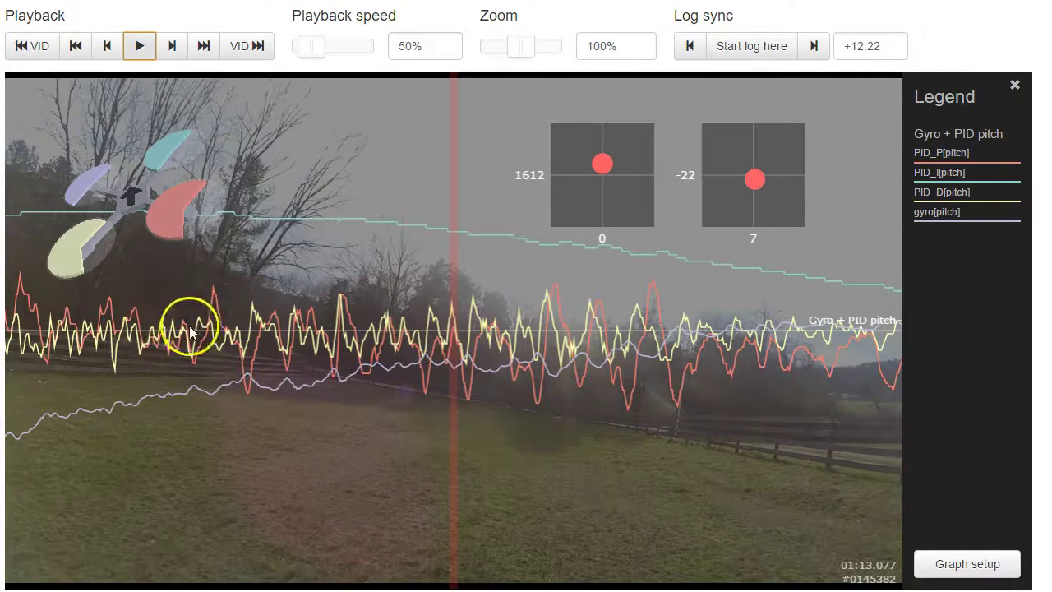
left_click_drag(708, 383, 391, 352)
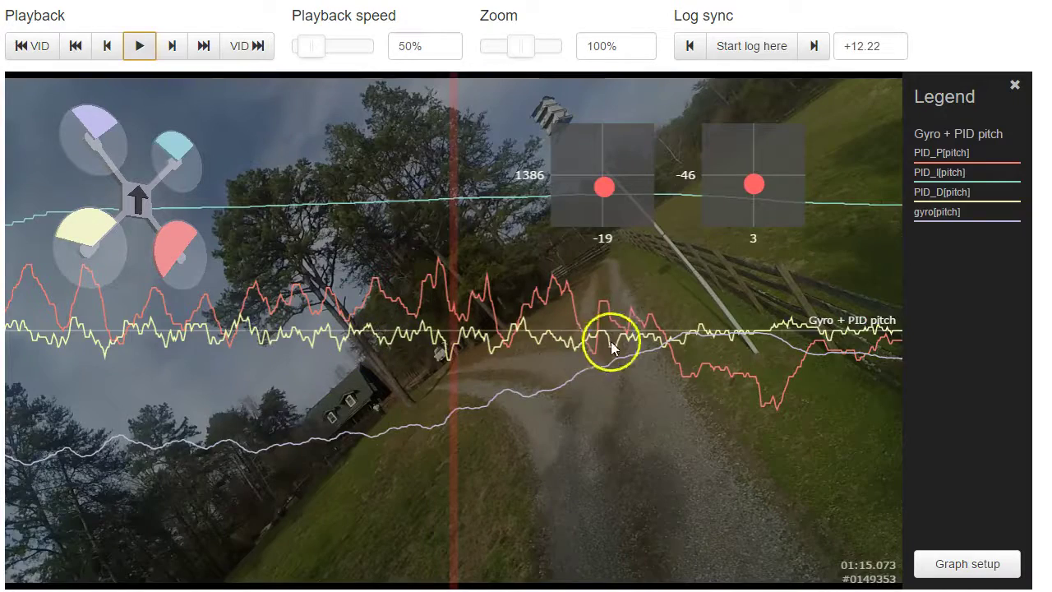
left_click_drag(335, 335, 957, 370)
left_click_drag(658, 365, 827, 362)
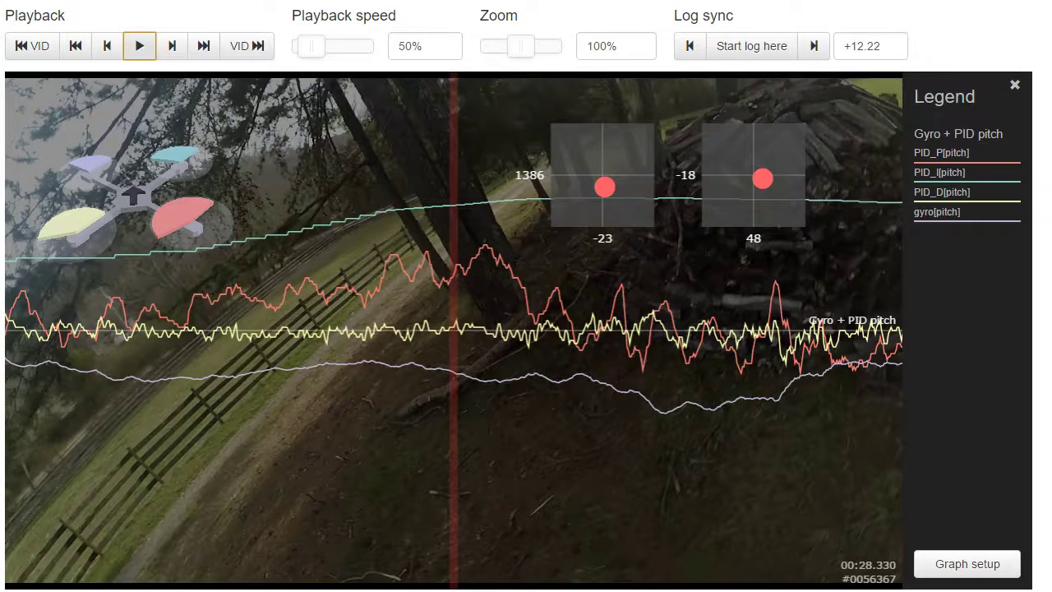
Play the earlier turn to 00:31.759, then rewind the log to 00:25.761.
left_click(138, 45)
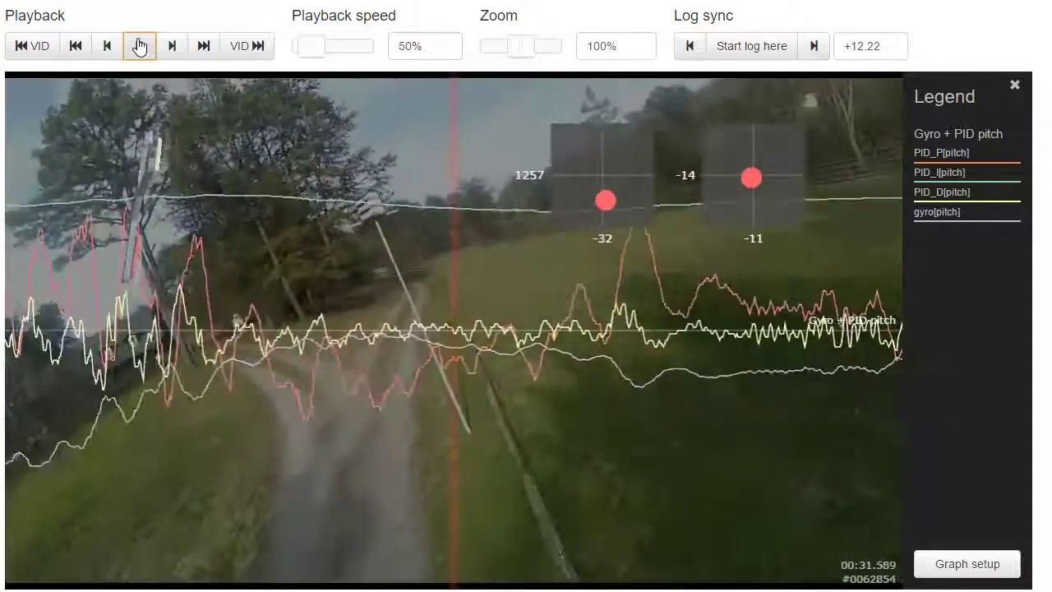
left_click(139, 46)
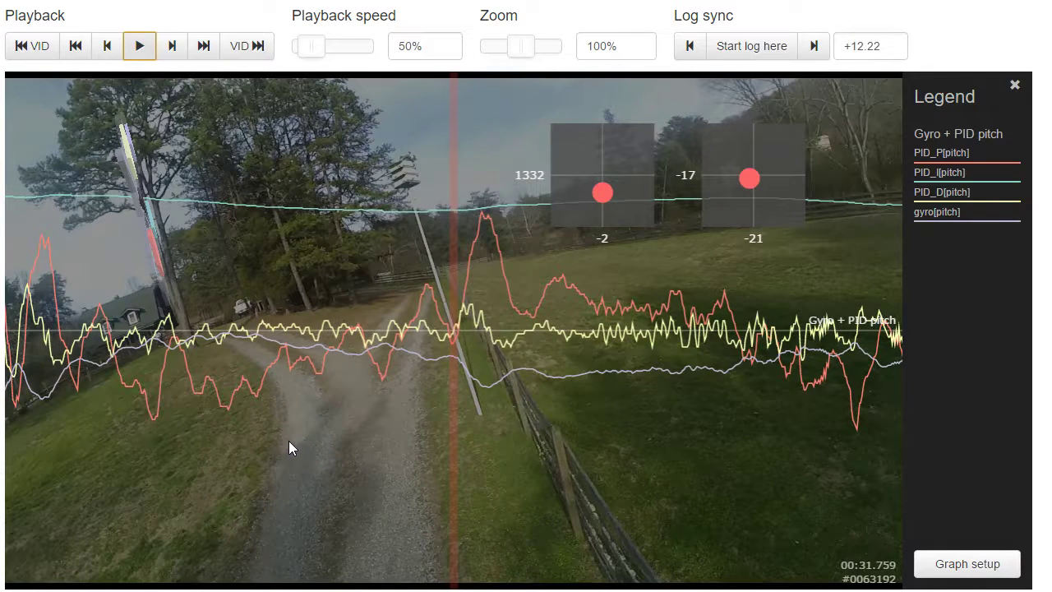
left_click_drag(517, 463, 721, 469)
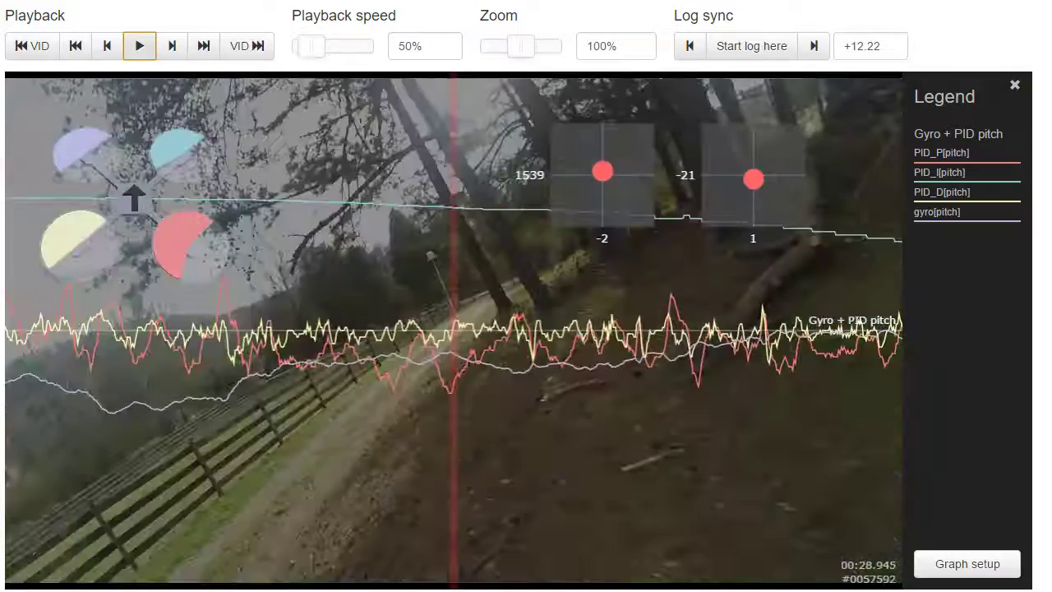
left_click_drag(389, 465, 807, 493)
left_click(475, 468)
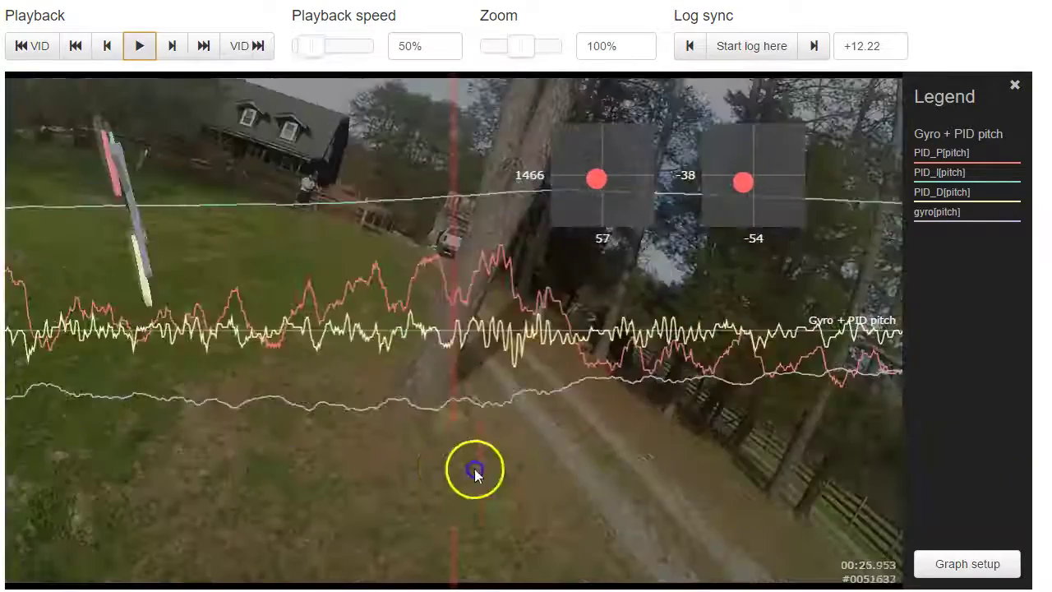
left_click_drag(474, 469, 537, 469)
Play through the turn, pausing at 00:27.700 and again at 00:28.530.
left_click(136, 48)
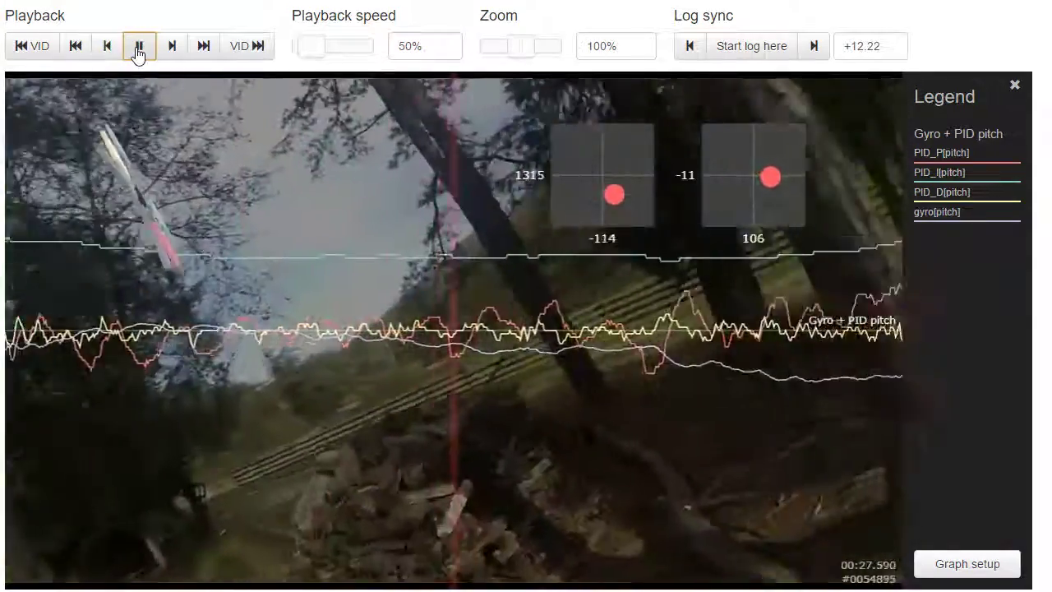
left_click(137, 52)
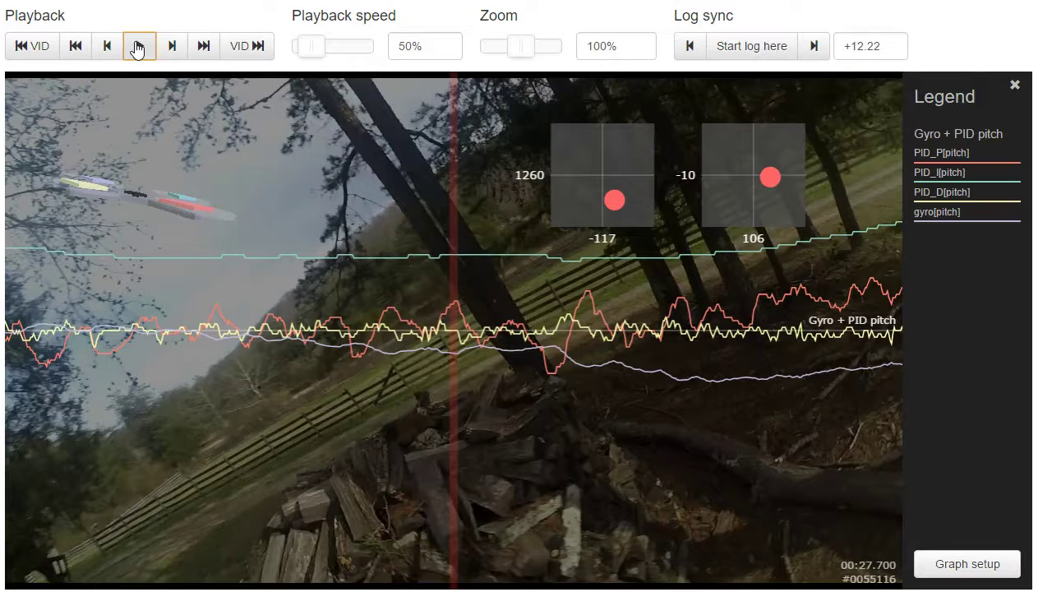
left_click(138, 49)
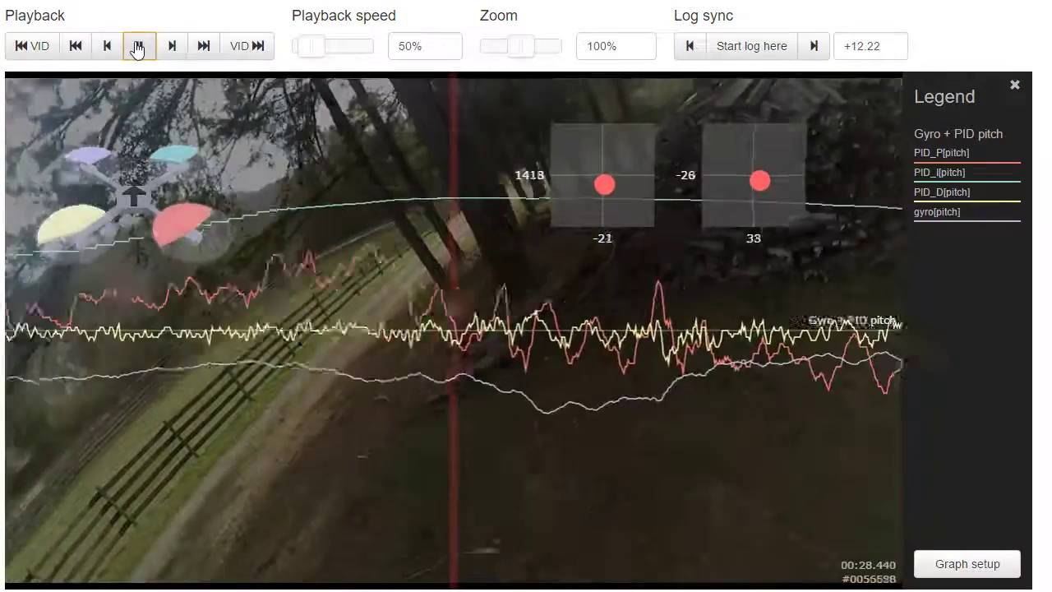
left_click(138, 49)
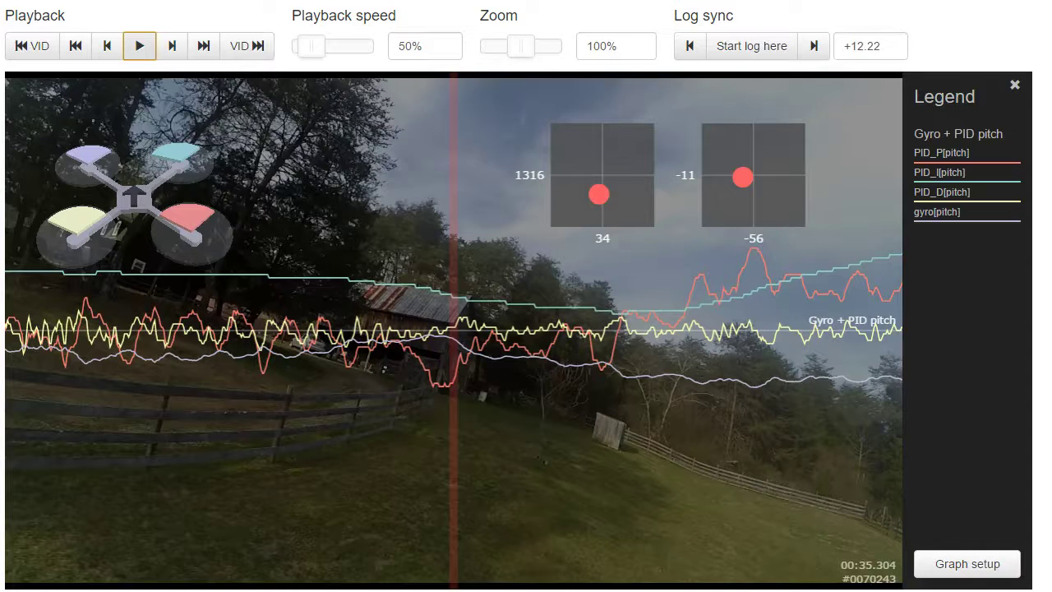
Play on from 00:35.304 and pause at 00:37.363.
left_click(138, 46)
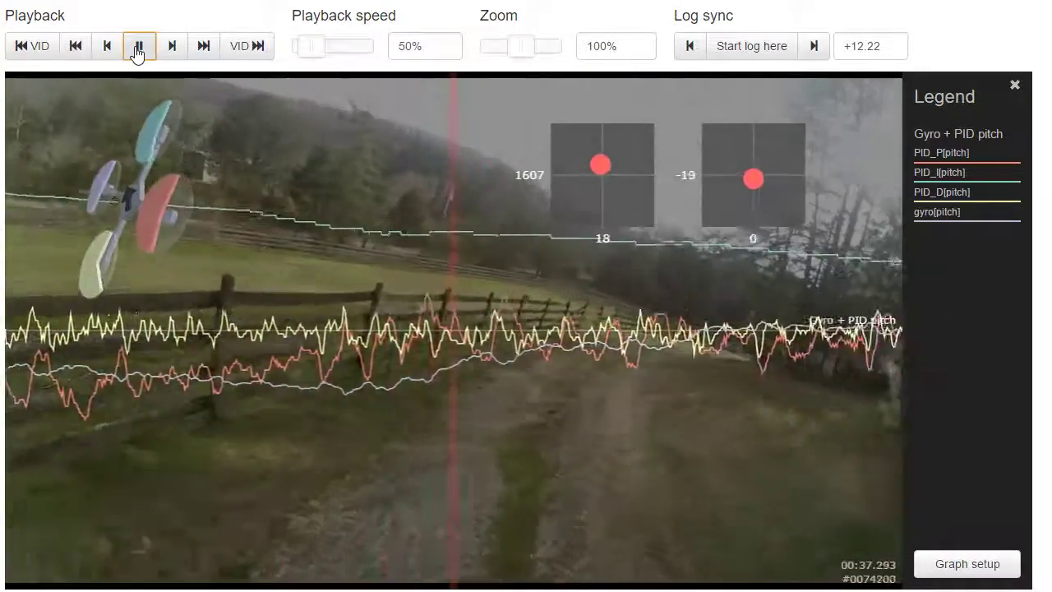
left_click(137, 49)
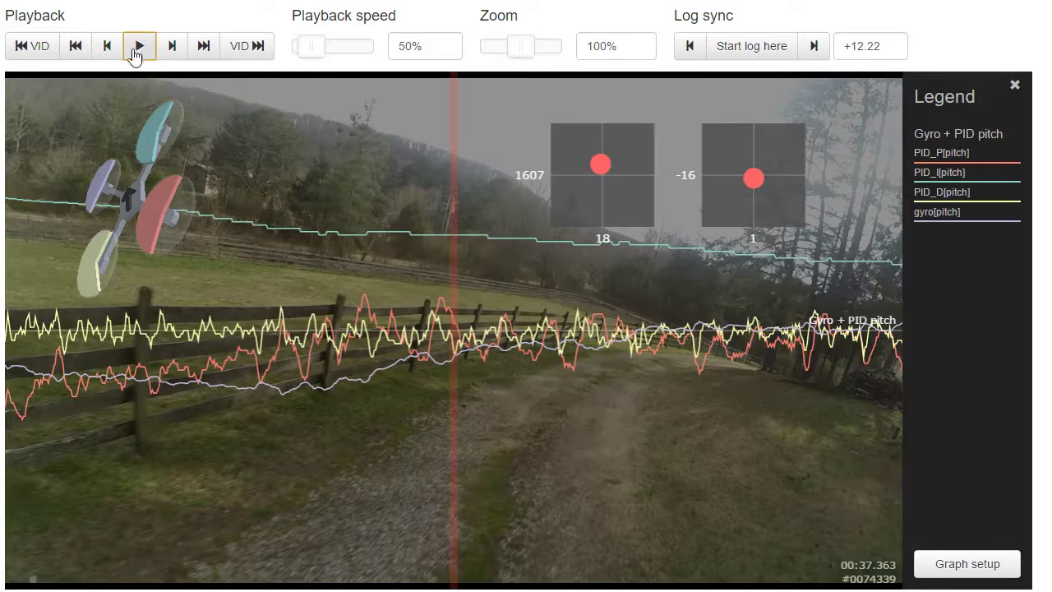
Seek the log back to 00:15.152.
left_click(51, 535)
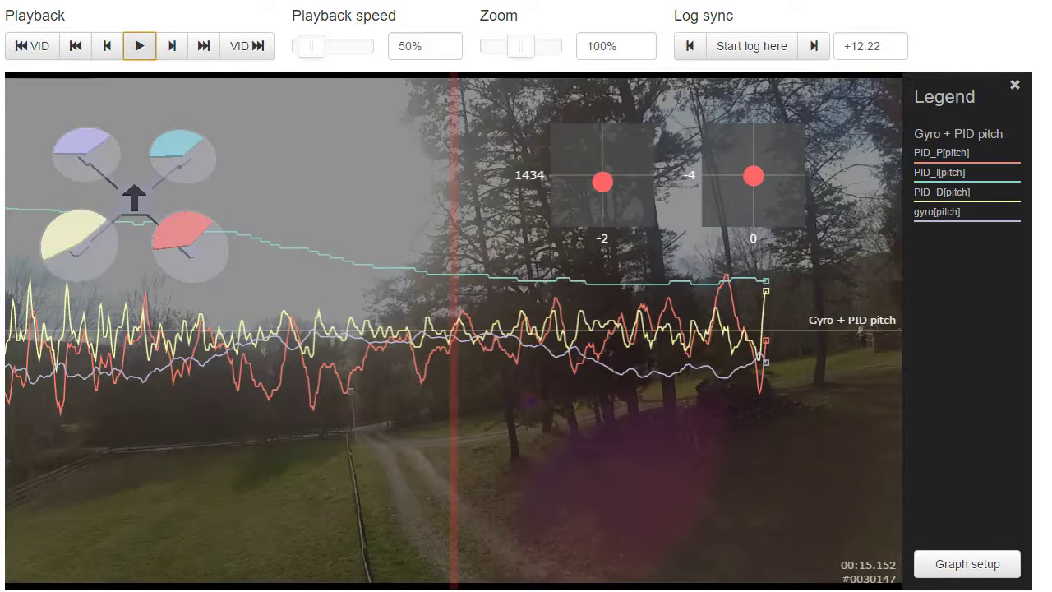